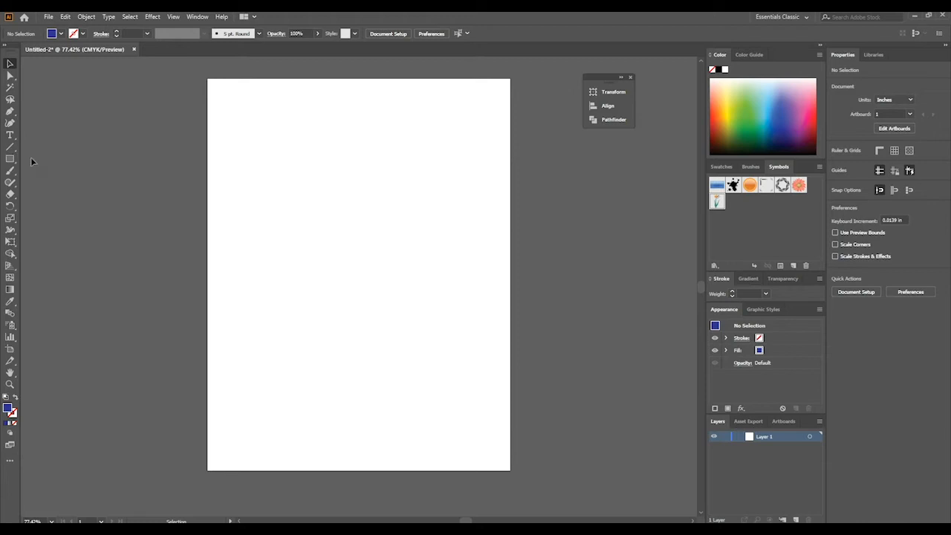
{"action": "left_click", "coordinate": [10, 158]}
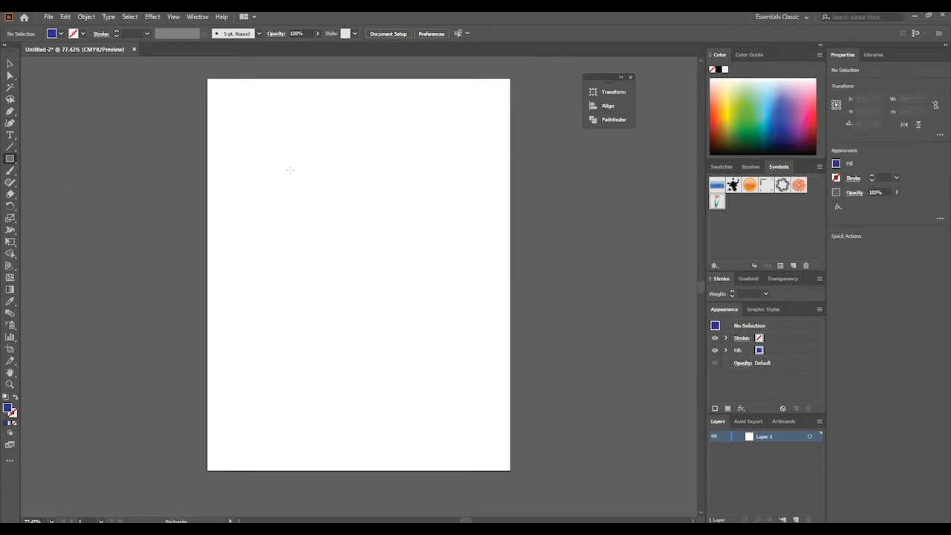
{"action": "left_click_drag", "start_coordinate": [286, 166], "coordinate": [431, 267]}
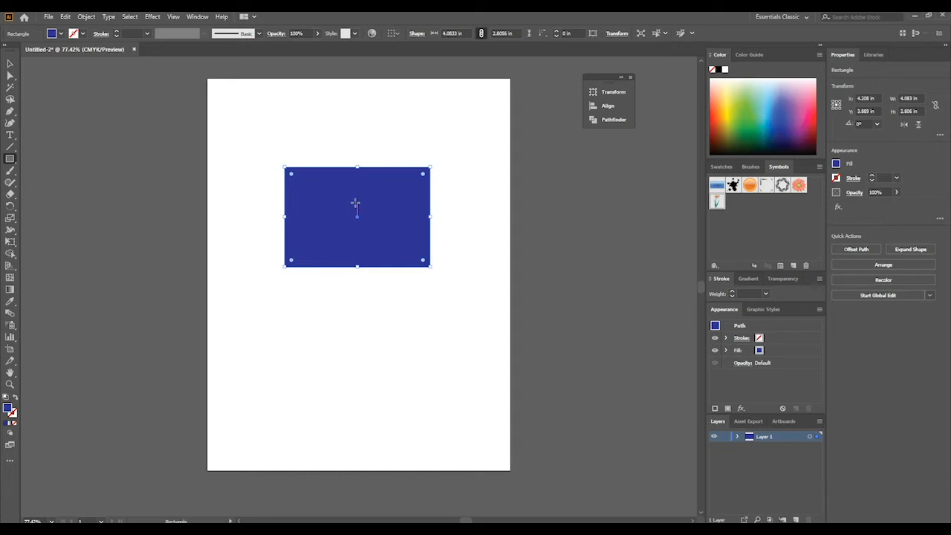
{"action": "left_click", "coordinate": [9, 64]}
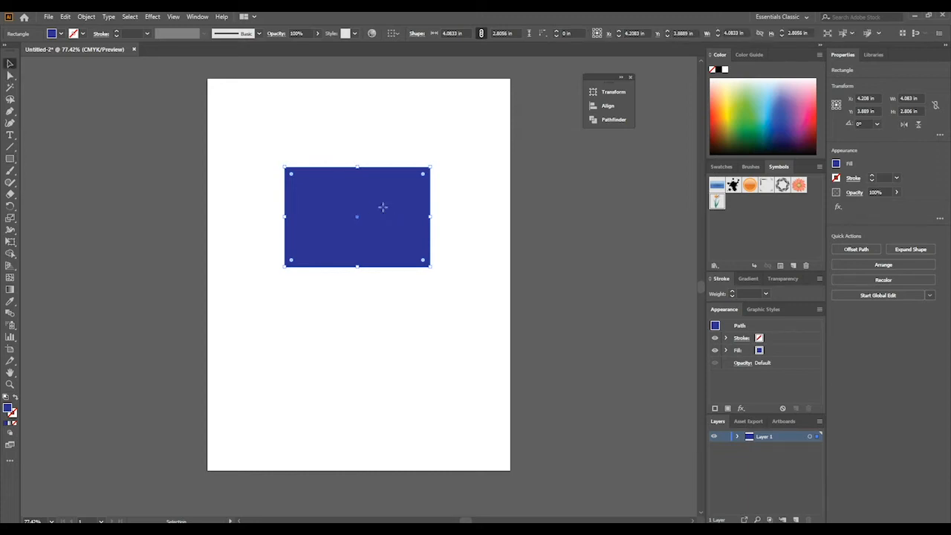
{"action": "key", "text": "Delete"}
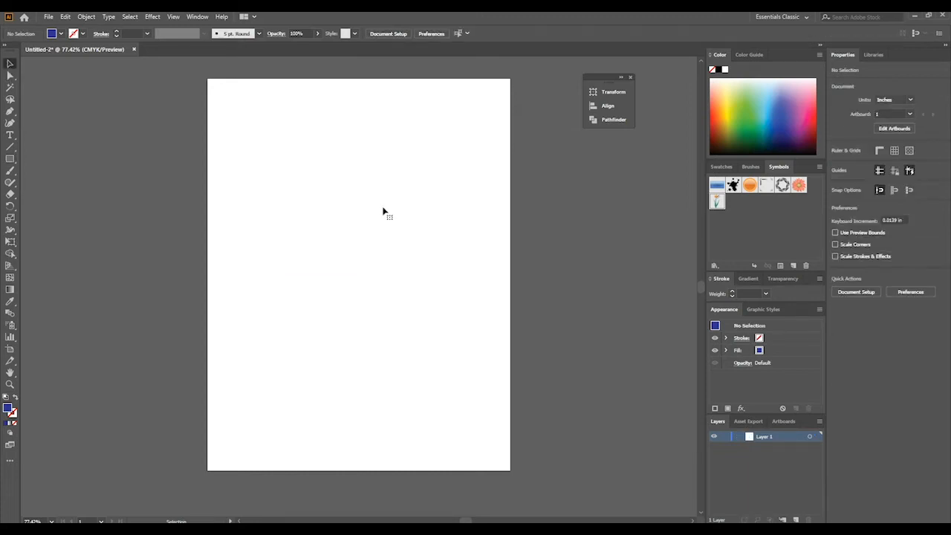
- Draw a rectangle about 6.04 by 3.40 in on the upper part of the artboard and fill it with magenta
{"action": "left_click", "coordinate": [10, 159]}
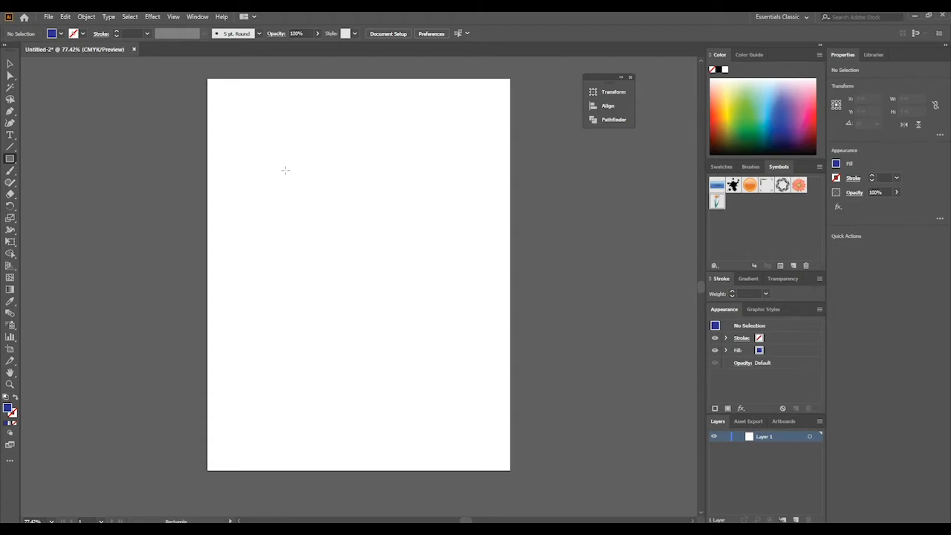
{"action": "left_click_drag", "start_coordinate": [249, 139], "coordinate": [464, 260]}
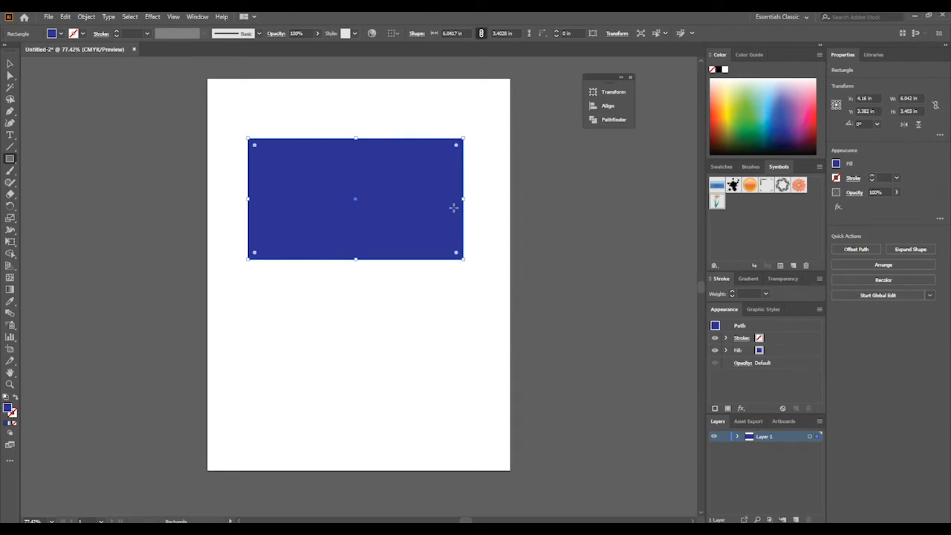
{"action": "left_click", "coordinate": [727, 168]}
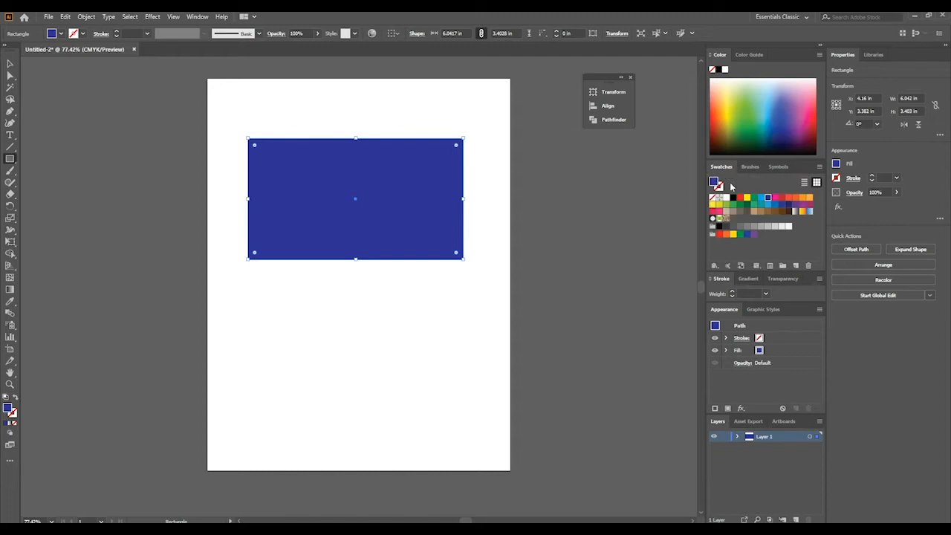
{"action": "left_click", "coordinate": [775, 198]}
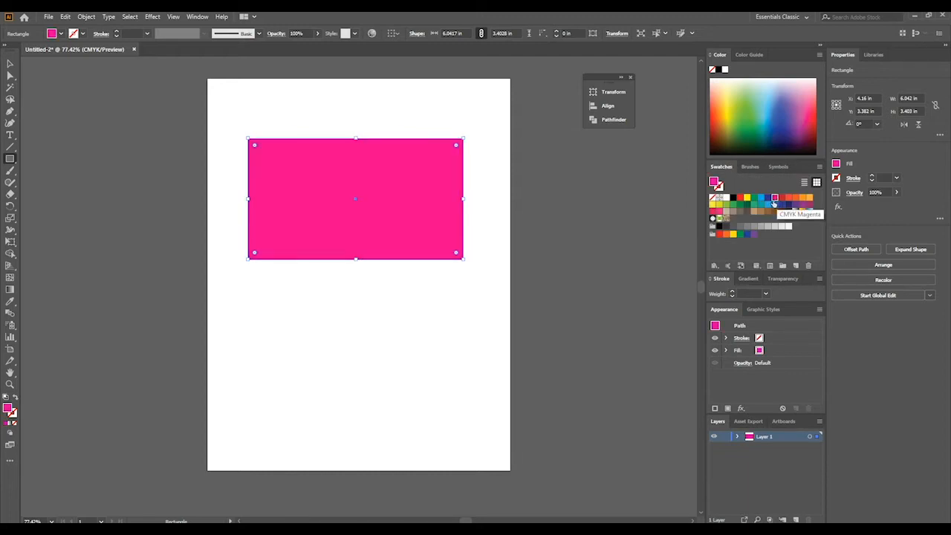
{"action": "left_click", "coordinate": [12, 414]}
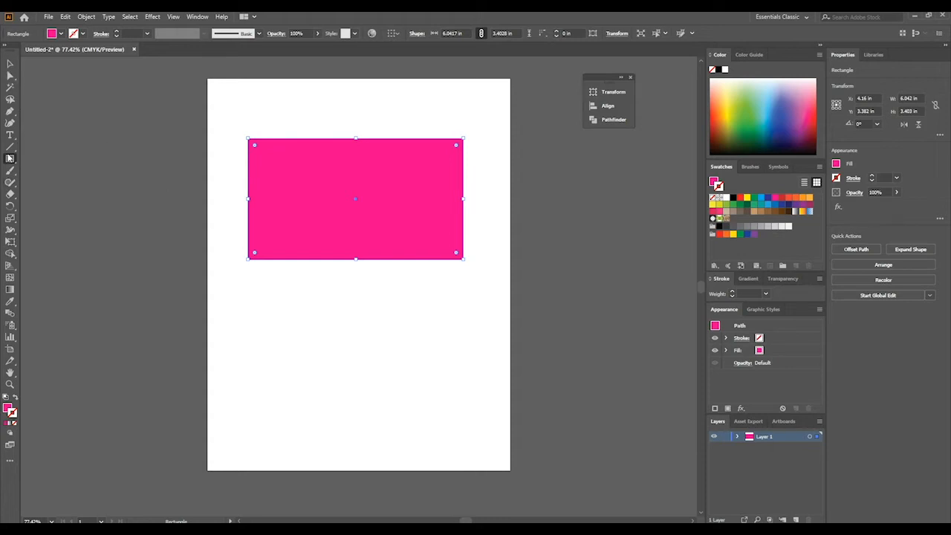
- Draw two vertical rectangles across the magenta one, about 1.14 by 5.25 in and about 0.19 by 5.40 in, extending past both long edges
{"action": "left_click", "coordinate": [10, 158]}
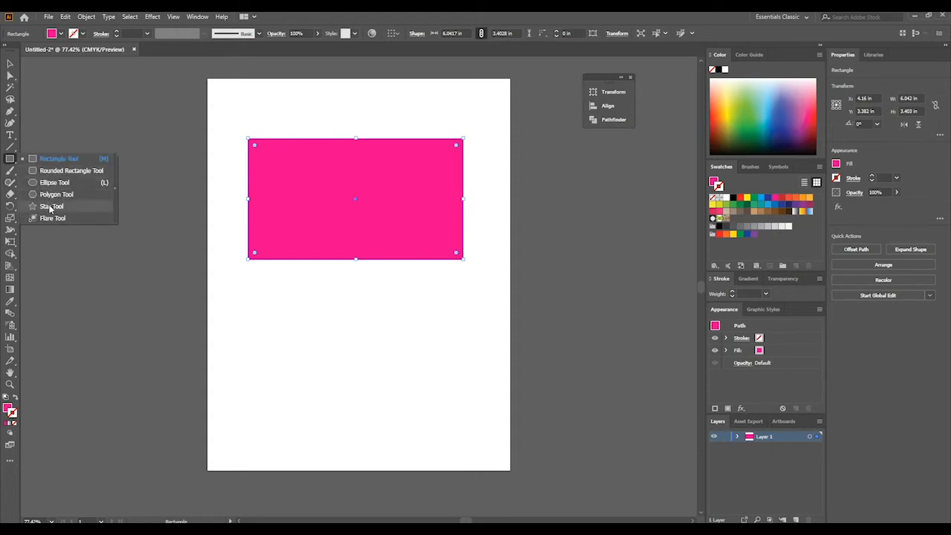
{"action": "left_click", "coordinate": [60, 158]}
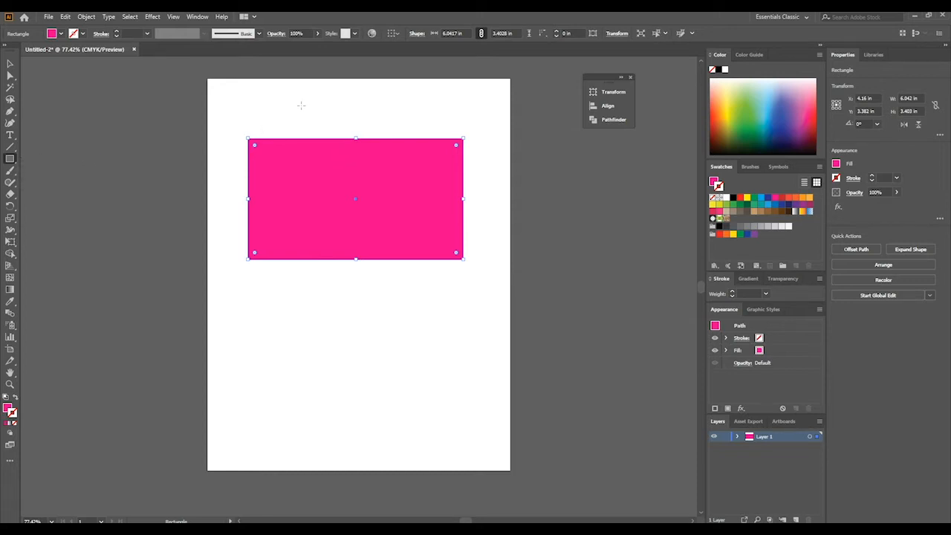
{"action": "left_click_drag", "start_coordinate": [301, 106], "coordinate": [342, 293]}
{"action": "left_click_drag", "start_coordinate": [395, 106], "coordinate": [402, 298]}
- Resize the narrow vertical rectangle to about 0.24 by 5.25 in, aligning its ends with the wider vertical one
{"action": "left_click", "coordinate": [10, 64]}
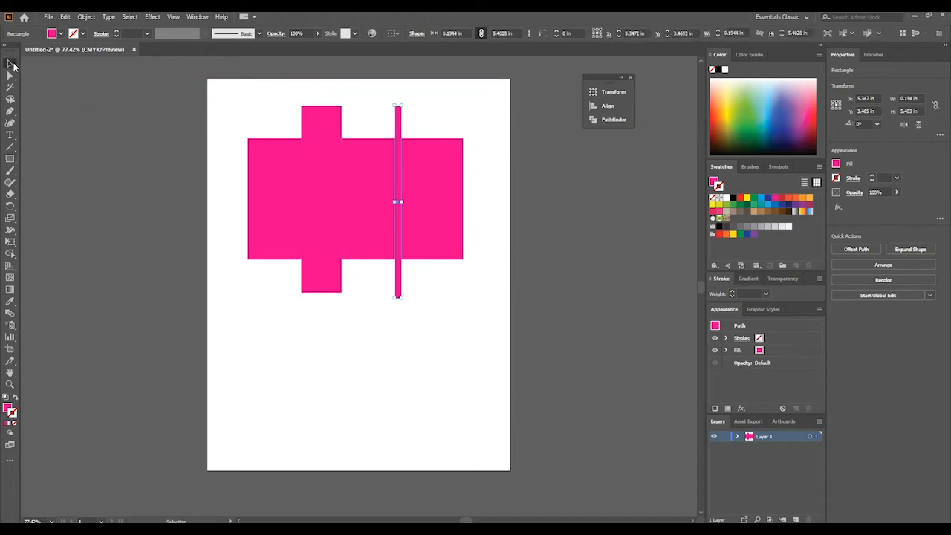
{"action": "mouse_move", "coordinate": [394, 106]}
{"action": "left_mouse_down"}
{"action": "mouse_move", "coordinate": [382, 103]}
{"action": "mouse_move", "coordinate": [391, 106]}
{"action": "left_mouse_up"}
{"action": "mouse_move", "coordinate": [400, 298]}
{"action": "left_mouse_down"}
{"action": "mouse_move", "coordinate": [364, 294]}
{"action": "mouse_move", "coordinate": [400, 295]}
{"action": "left_mouse_up"}
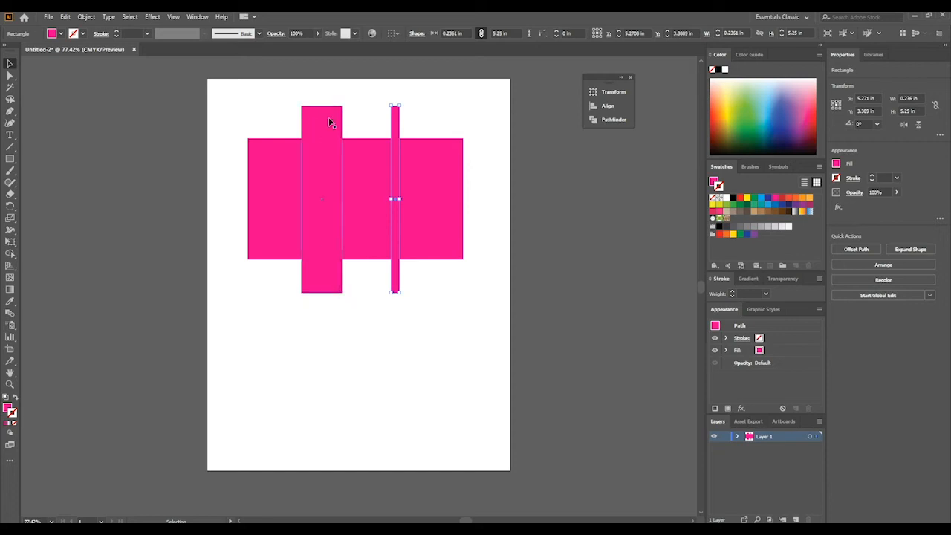
{"action": "left_click", "coordinate": [259, 115]}
{"action": "left_click", "coordinate": [329, 138]}
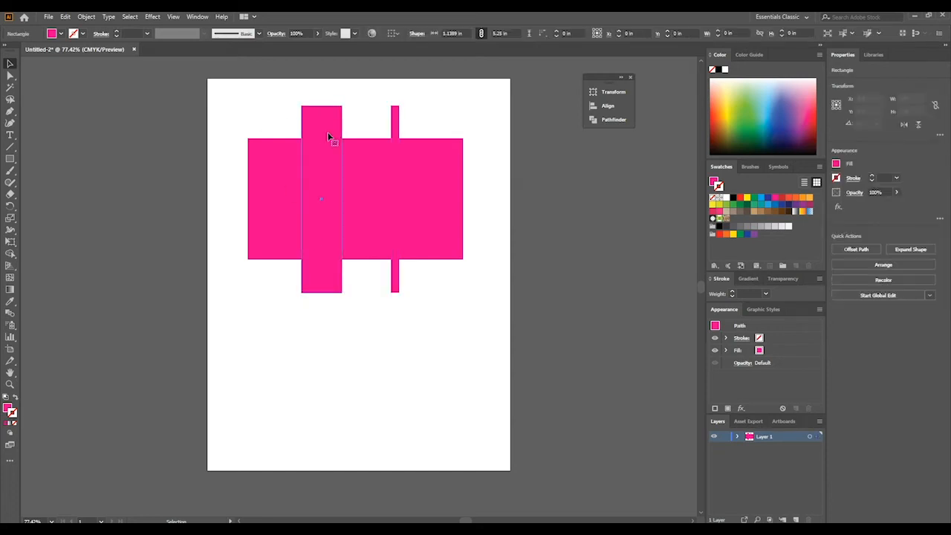
{"action": "left_click", "coordinate": [394, 131]}
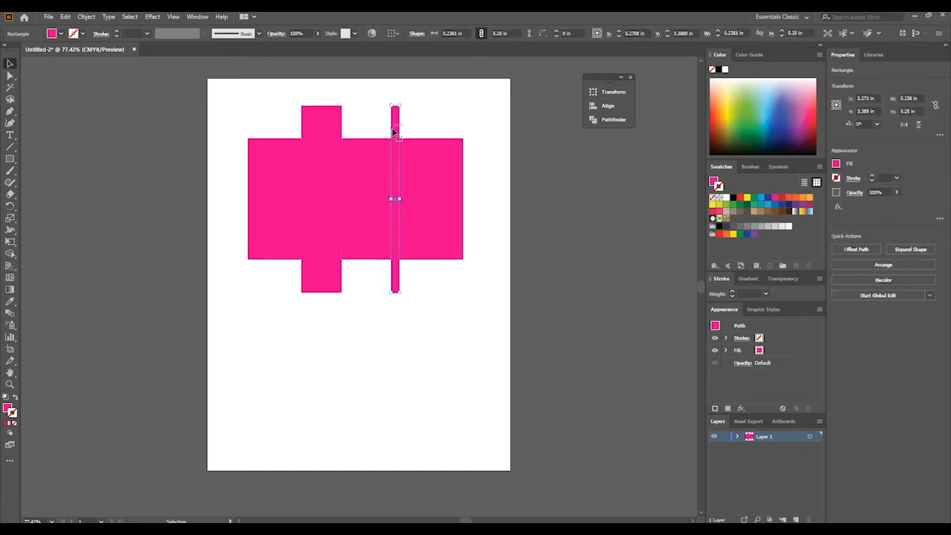
{"action": "left_click", "coordinate": [231, 90]}
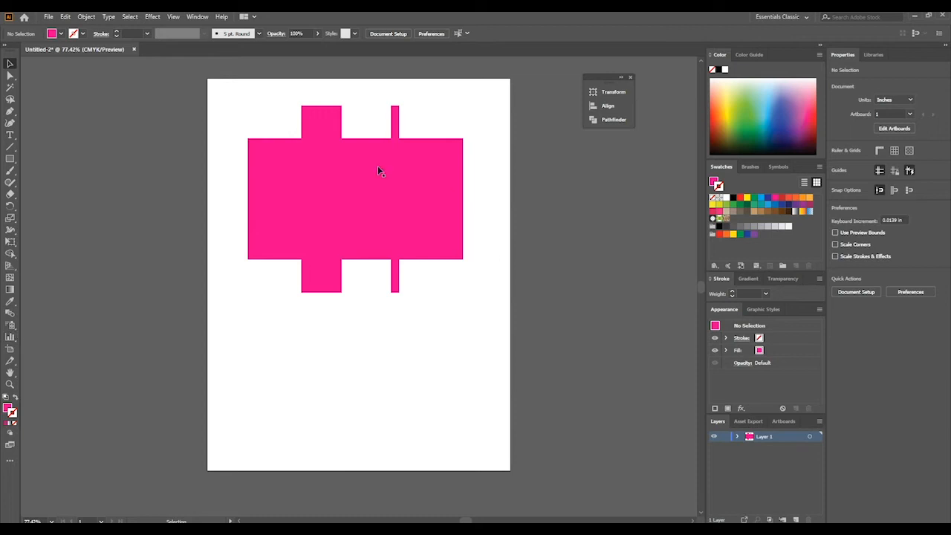
- Select all three rectangles and use the Shape Builder to cut off the vertical bars' parts above and below the wide rectangle
{"action": "left_click_drag", "start_coordinate": [229, 96], "coordinate": [506, 311]}
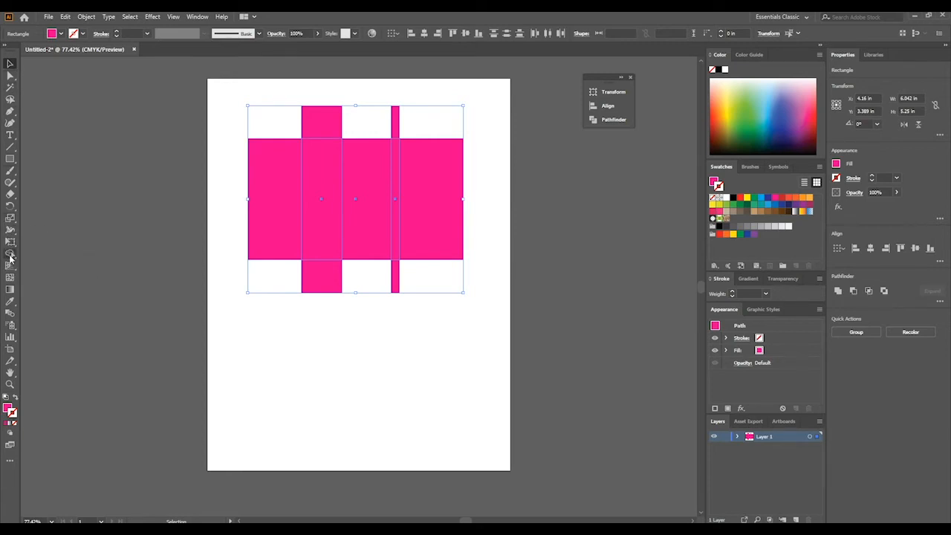
{"action": "left_click", "coordinate": [14, 257]}
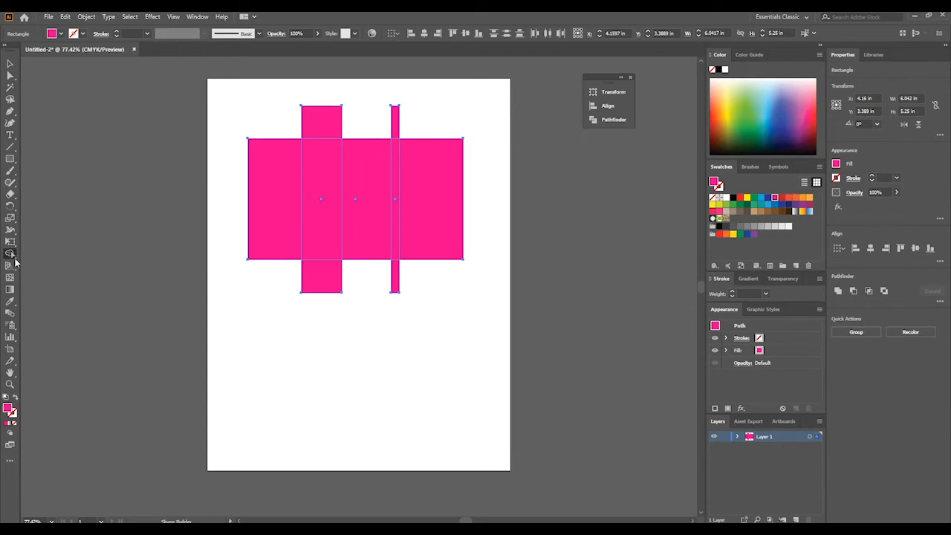
{"action": "left_click", "coordinate": [14, 257]}
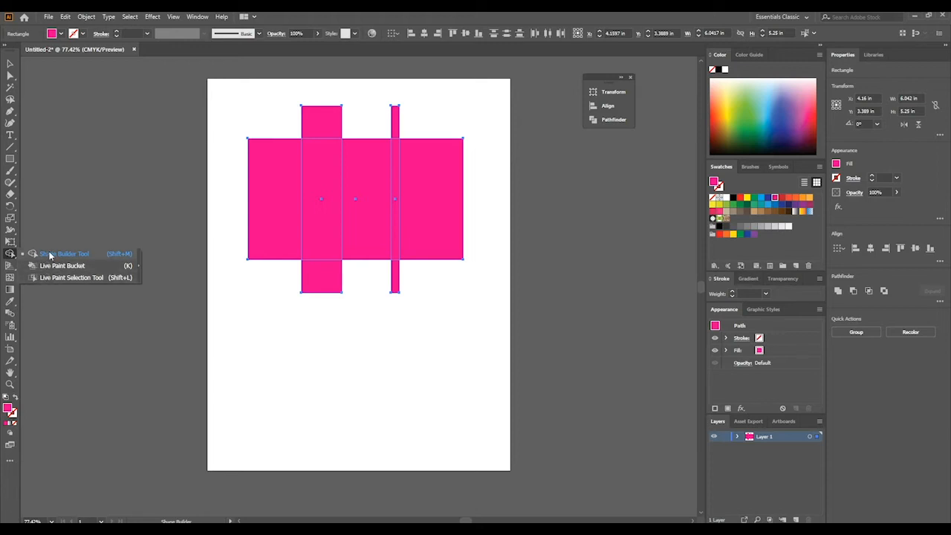
{"action": "left_click", "coordinate": [49, 254]}
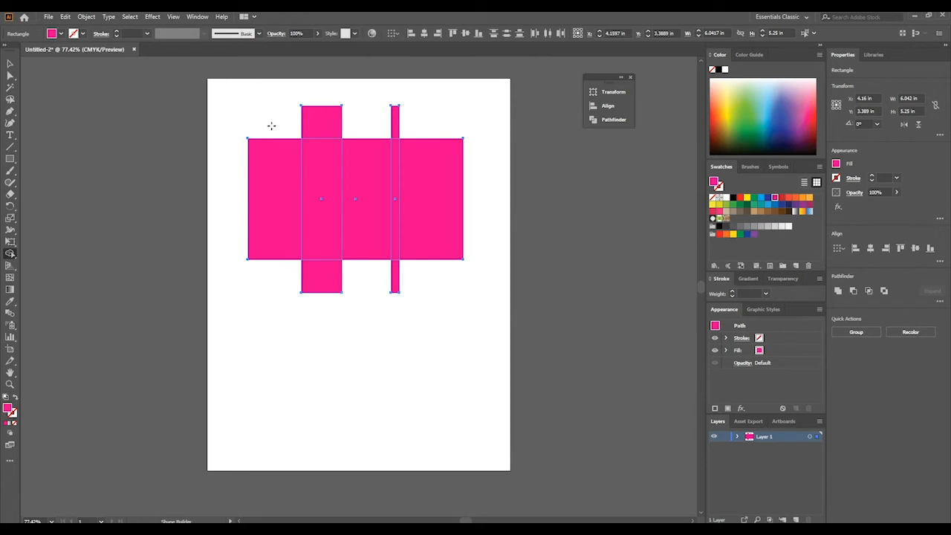
{"action": "left_click_drag", "start_coordinate": [271, 125], "coordinate": [430, 121]}
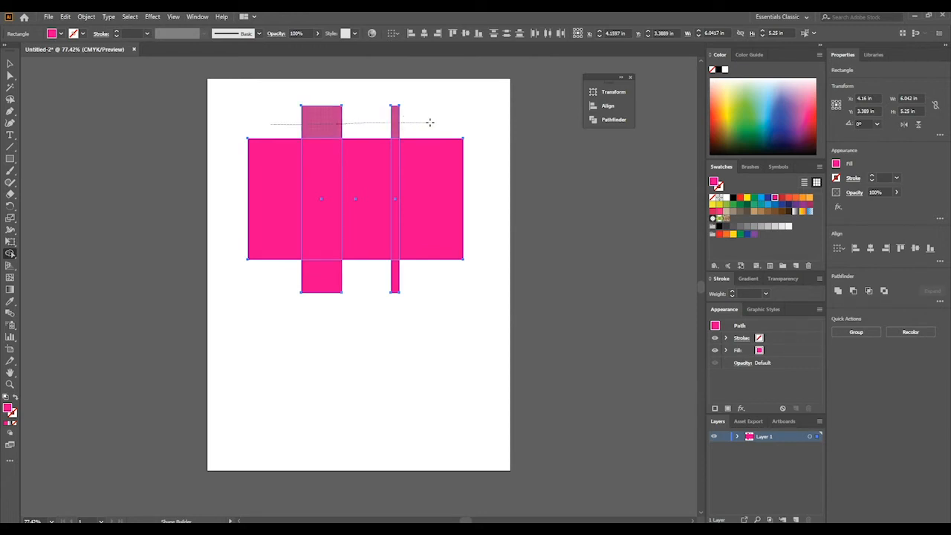
{"action": "left_click_drag", "start_coordinate": [430, 122], "coordinate": [430, 122]}
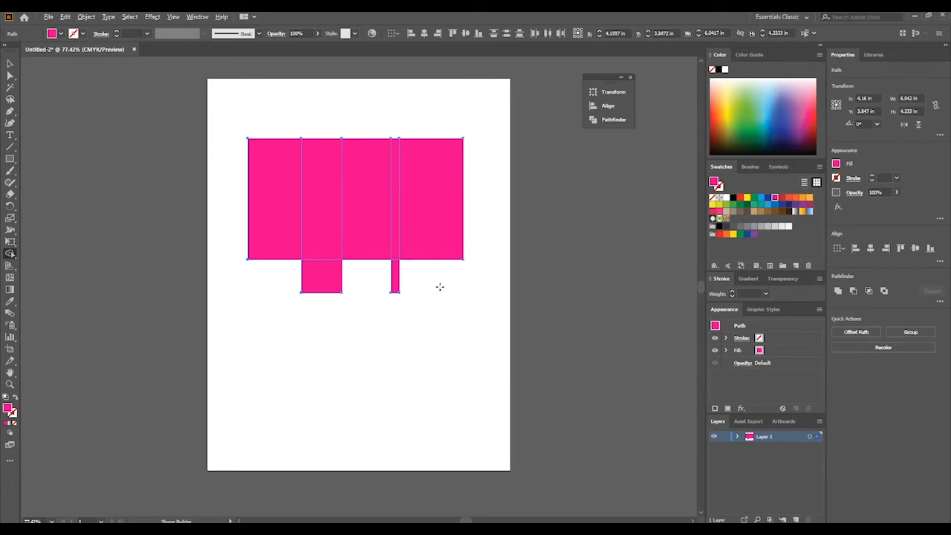
{"action": "mouse_move", "coordinate": [435, 273]}
{"action": "left_mouse_down"}
{"action": "mouse_move", "coordinate": [351, 288]}
{"action": "mouse_move", "coordinate": [269, 278]}
{"action": "left_mouse_up"}
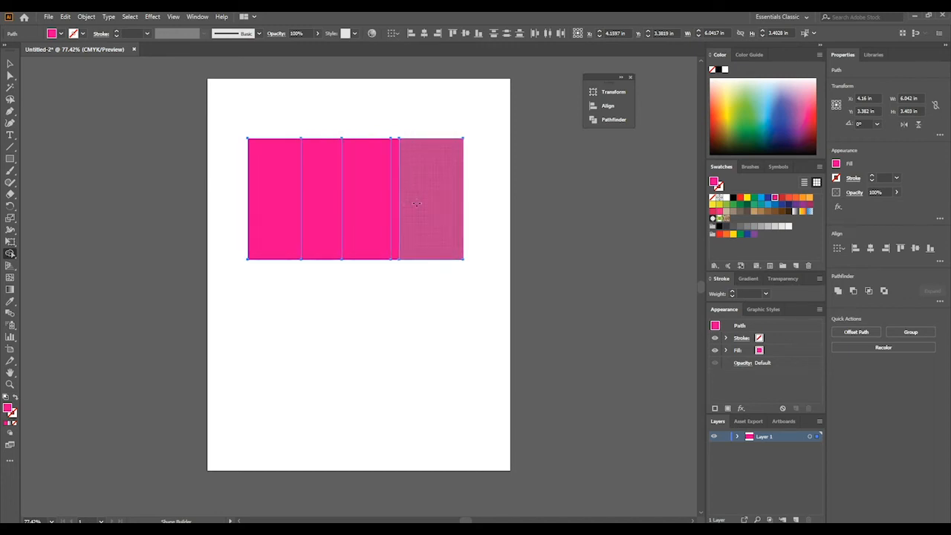
- Recolor the wide and the narrow vertical strips inside the magenta rectangle light blue, and deselect
{"action": "left_click", "coordinate": [10, 64]}
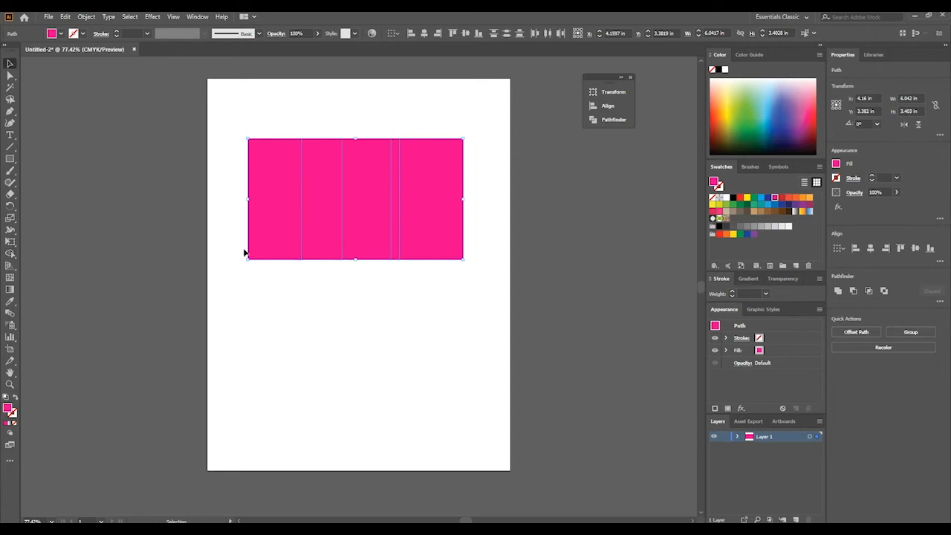
{"action": "left_click", "coordinate": [245, 251]}
{"action": "left_click", "coordinate": [322, 225]}
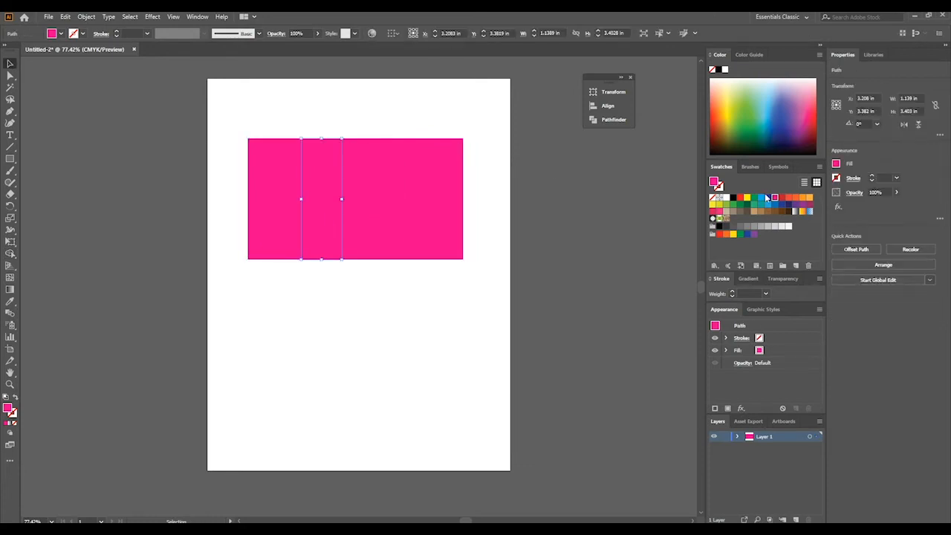
{"action": "left_click", "coordinate": [759, 199]}
{"action": "left_click", "coordinate": [396, 199]}
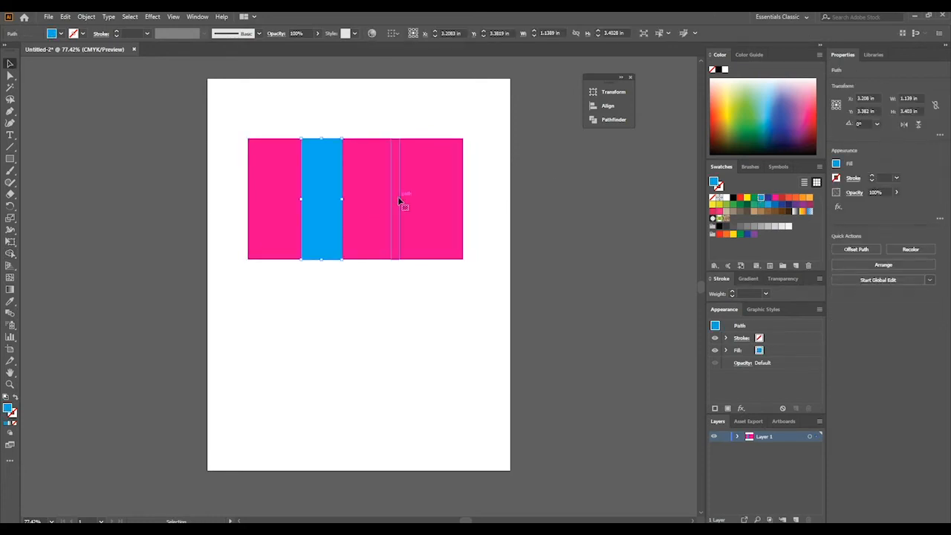
{"action": "left_click", "coordinate": [760, 200]}
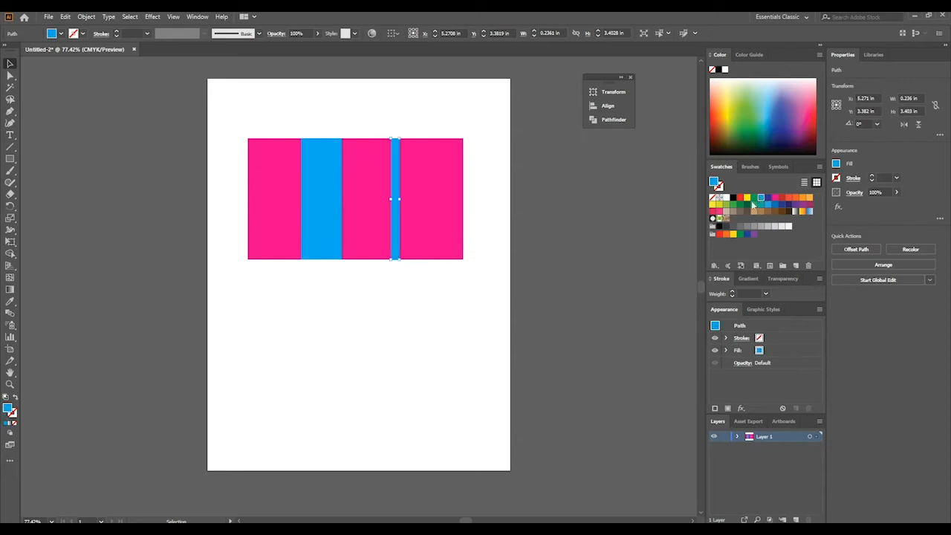
{"action": "left_click", "coordinate": [479, 271]}
- Delete the whole striped rectangle artwork from the artboard
{"action": "scroll", "coordinate": [319, 283], "scroll_direction": "up", "scroll_amount": 2}
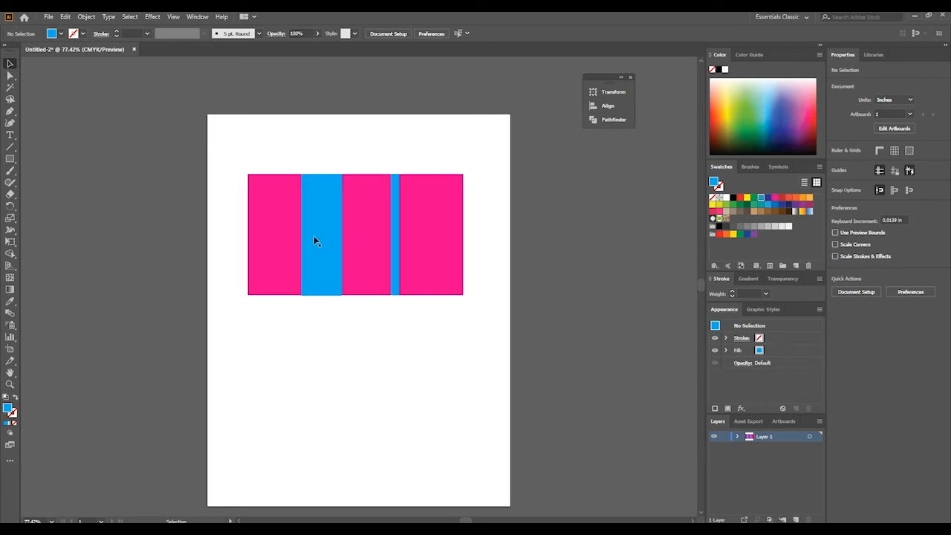
{"action": "left_click_drag", "start_coordinate": [224, 156], "coordinate": [468, 307]}
{"action": "key", "text": "Delete"}
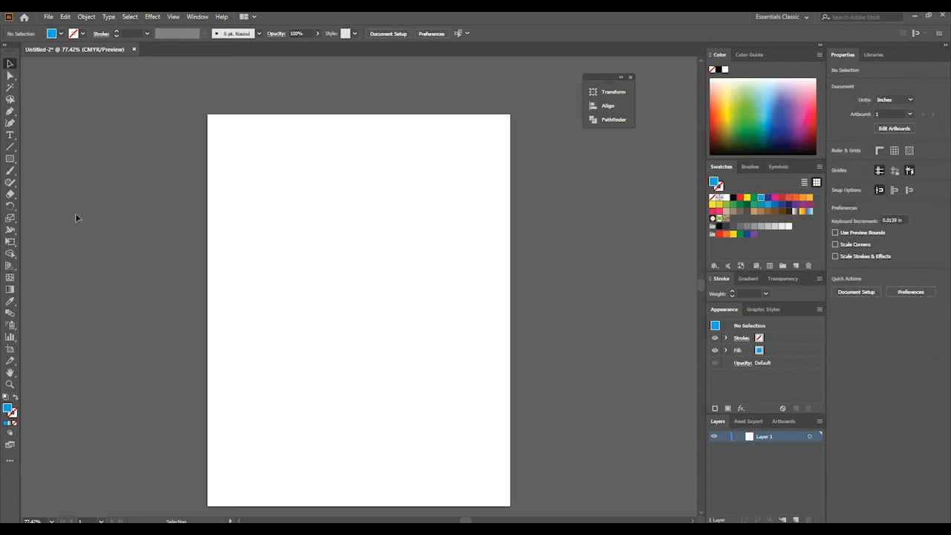
- Draw a light blue hexagon about 3.46 by 2.99 in and move it to the middle of the artboard
{"action": "left_click", "coordinate": [13, 159]}
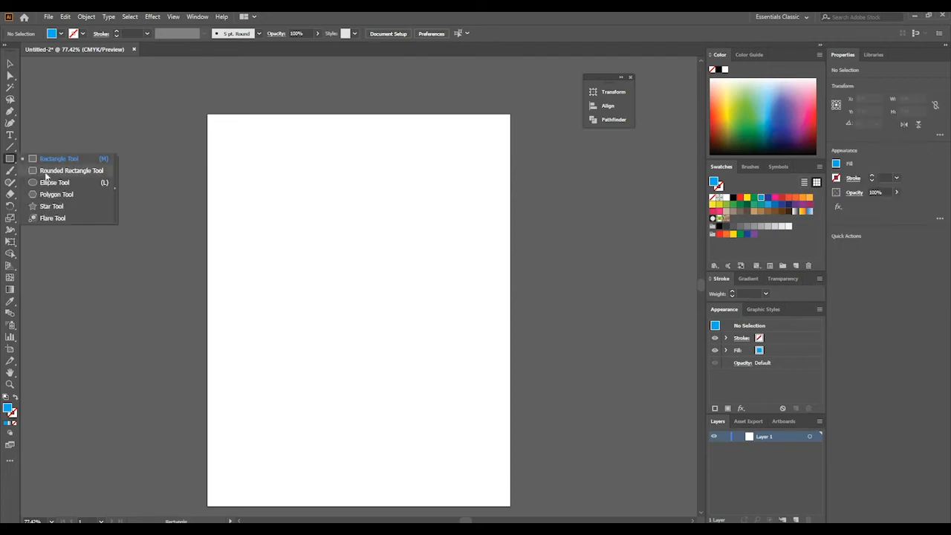
{"action": "left_click", "coordinate": [57, 195]}
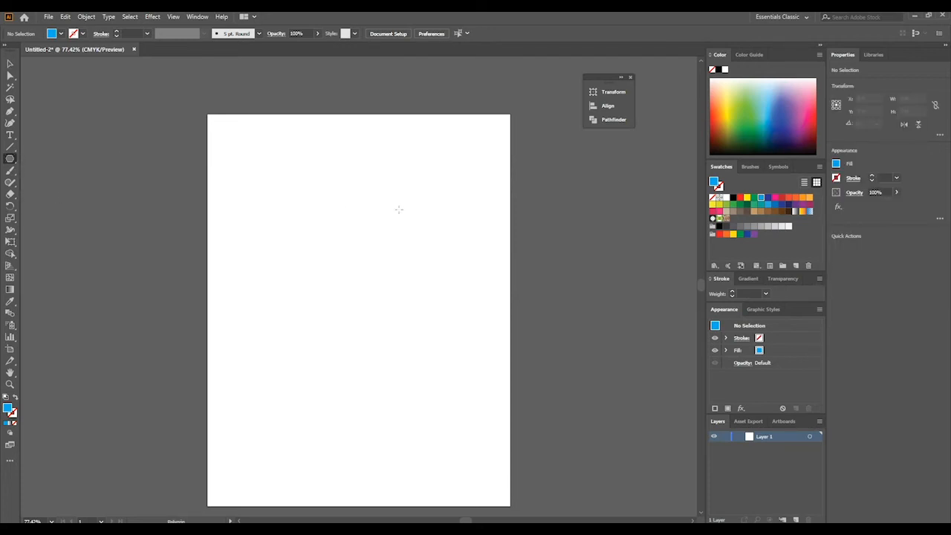
{"action": "left_click_drag", "start_coordinate": [413, 193], "coordinate": [380, 246]}
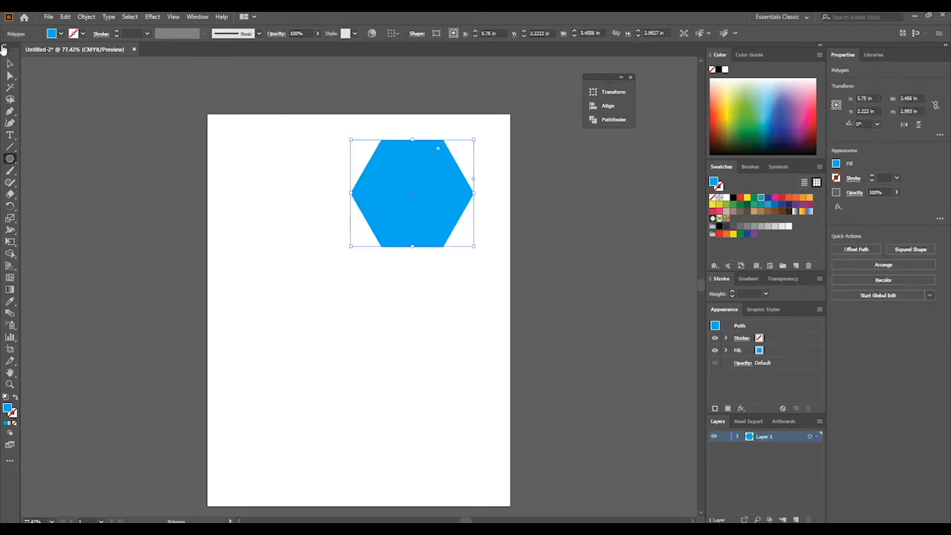
{"action": "key", "text": "v"}
{"action": "left_click_drag", "start_coordinate": [403, 187], "coordinate": [344, 274]}
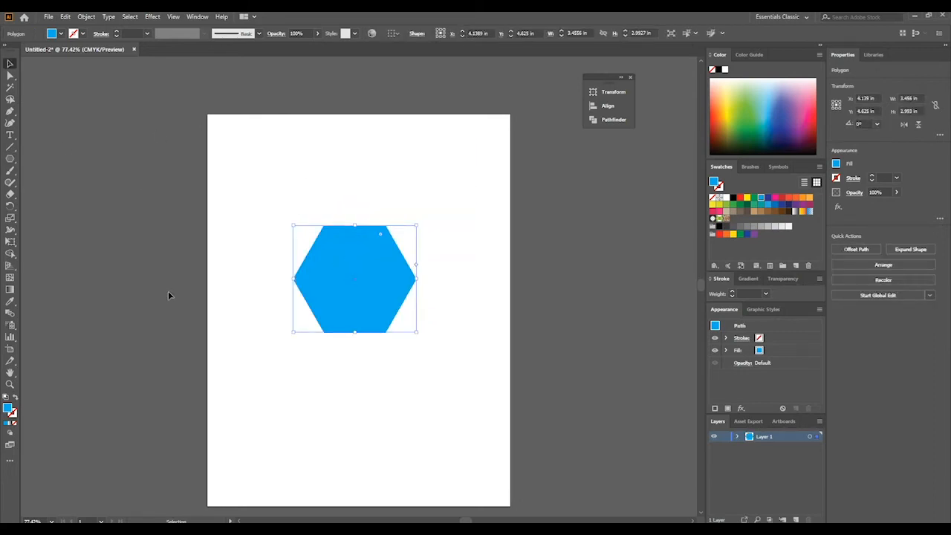
- Draw three line segments connecting the opposite corners of the hexagon, and deselect
{"action": "left_click", "coordinate": [11, 147]}
{"action": "left_click_drag", "start_coordinate": [326, 232], "coordinate": [385, 331]}
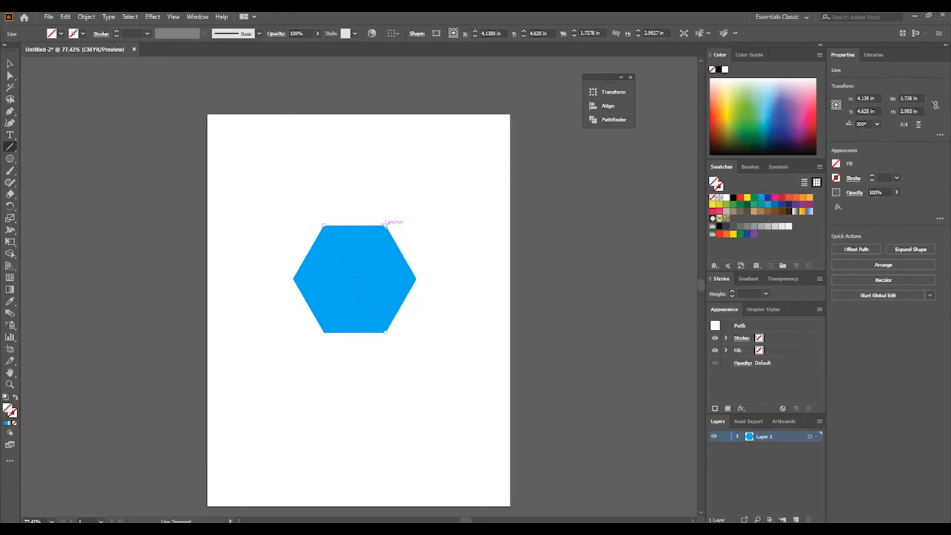
{"action": "left_click_drag", "start_coordinate": [389, 223], "coordinate": [323, 330]}
{"action": "left_click_drag", "start_coordinate": [294, 279], "coordinate": [416, 278]}
{"action": "key", "text": "v"}
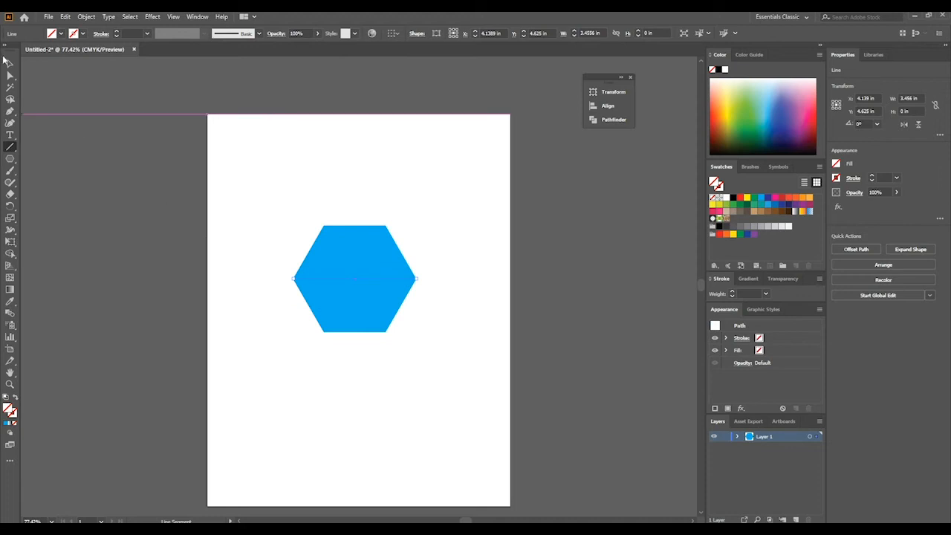
{"action": "left_click", "coordinate": [262, 254]}
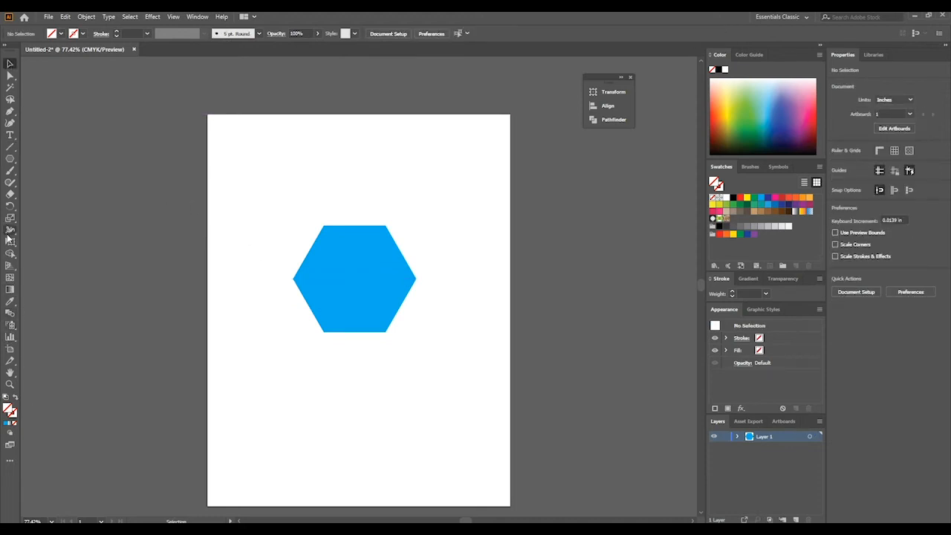
- Divide the hexagon along its crossing lines into six separate unfilled triangles with the Shape Builder tool, and deselect
{"action": "left_click_drag", "start_coordinate": [241, 196], "coordinate": [404, 370]}
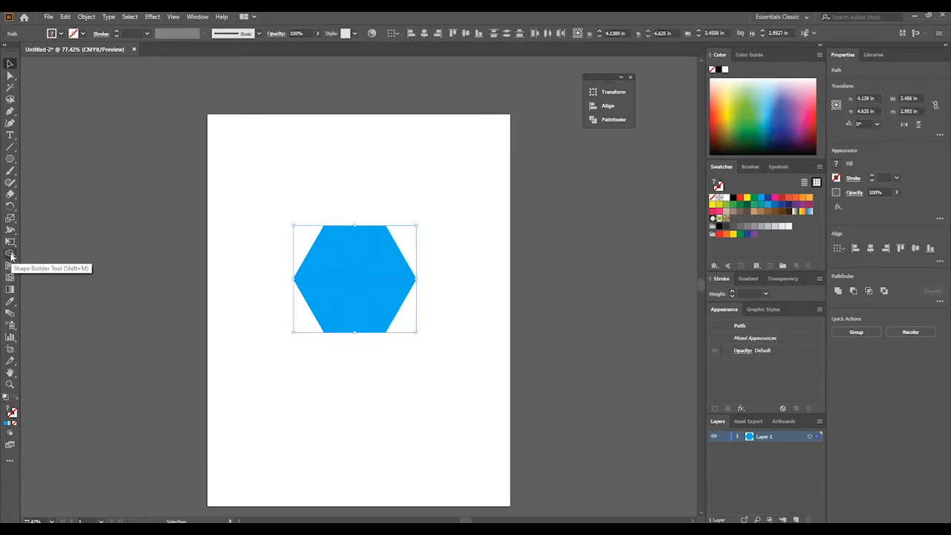
{"action": "left_click", "coordinate": [10, 254]}
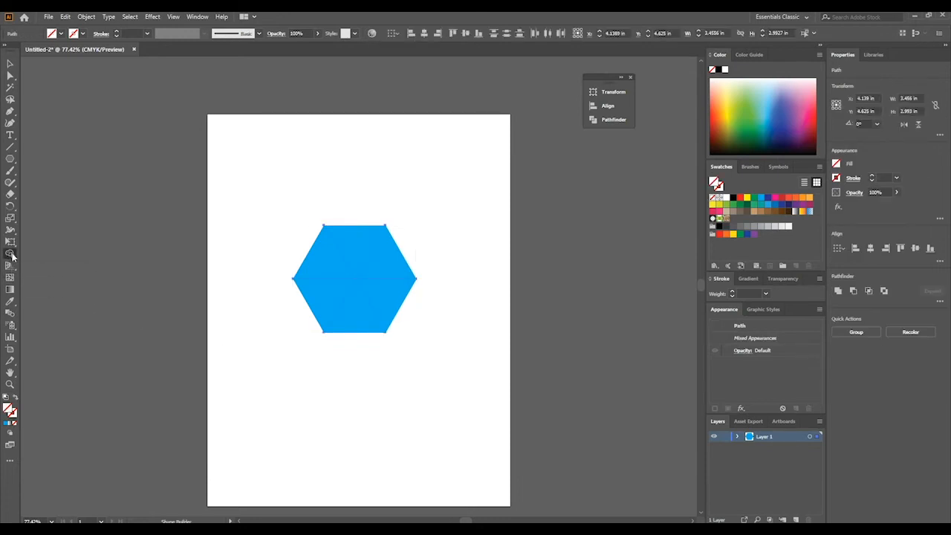
{"action": "left_click", "coordinate": [335, 270], "text": "alt"}
{"action": "left_click", "coordinate": [358, 241], "text": "alt"}
{"action": "left_click", "coordinate": [390, 265], "text": "alt"}
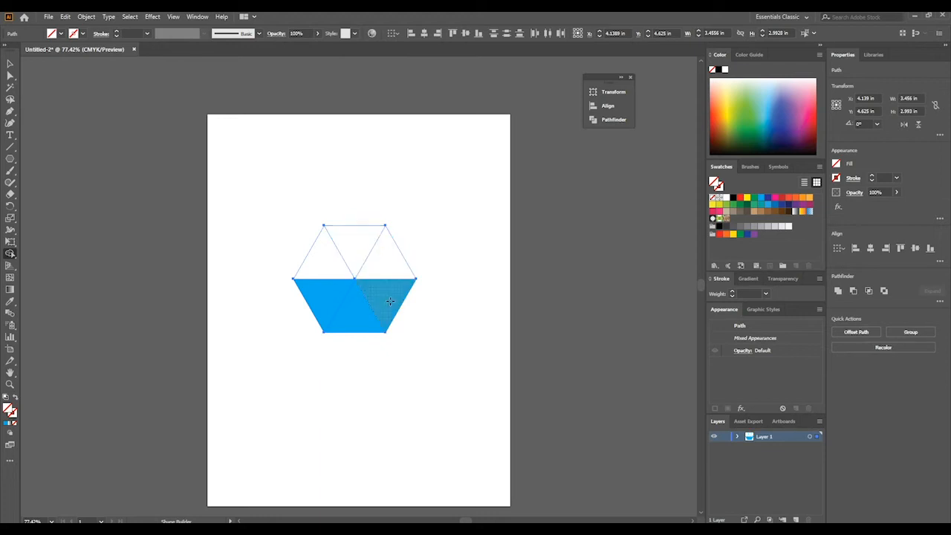
{"action": "left_click", "coordinate": [383, 300], "text": "alt"}
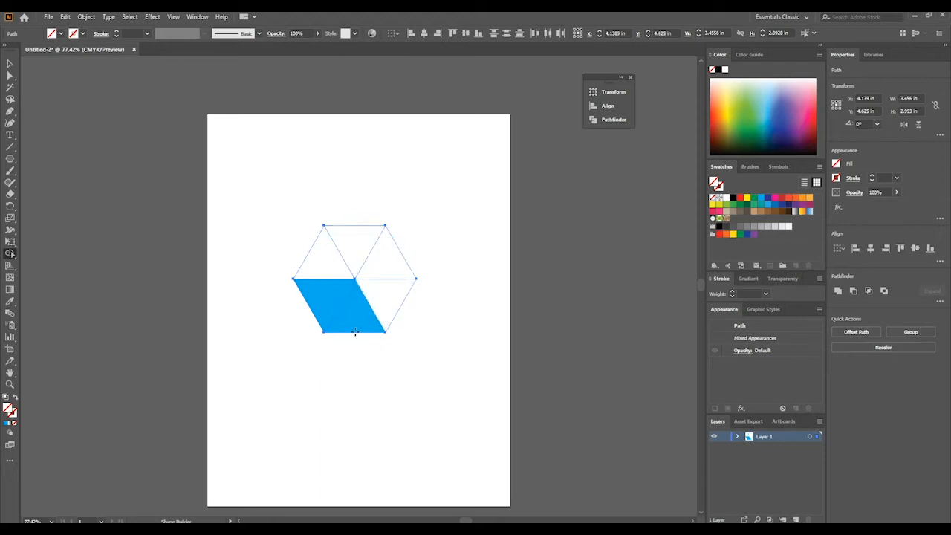
{"action": "left_click", "coordinate": [323, 307], "text": "alt"}
{"action": "left_click", "coordinate": [359, 316], "text": "alt"}
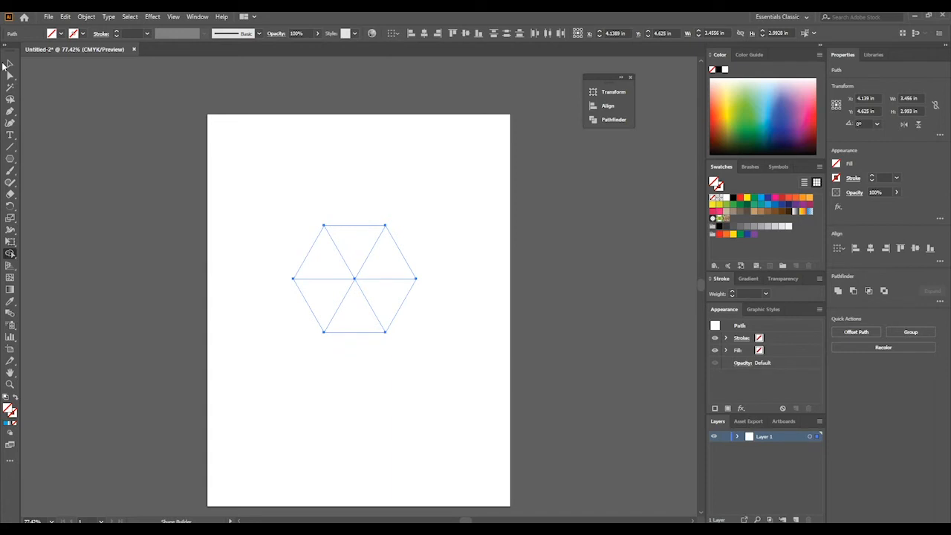
{"action": "left_click", "coordinate": [9, 63]}
{"action": "left_click", "coordinate": [399, 268]}
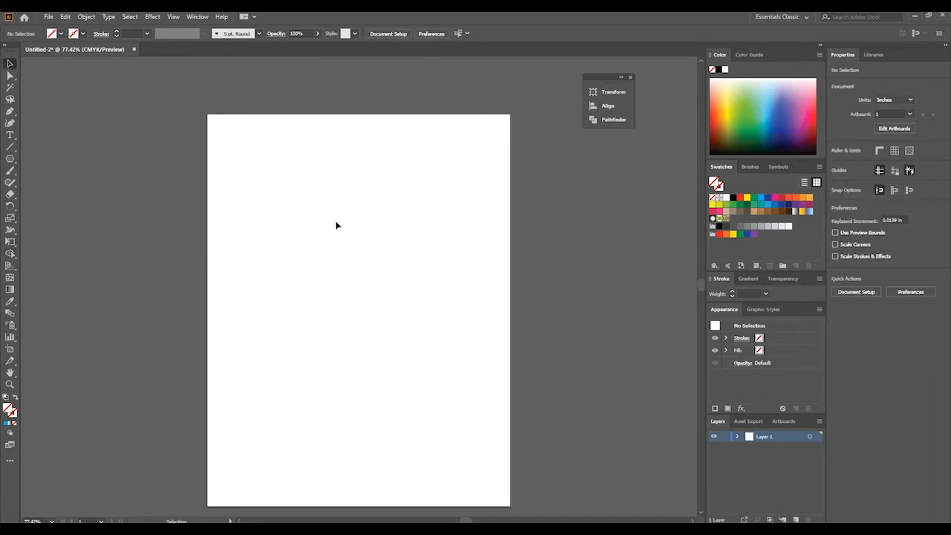
- Select all six unfilled triangles of the hexagon, fill them with CMYK Red, and deselect
{"action": "left_click_drag", "start_coordinate": [297, 223], "coordinate": [454, 364]}
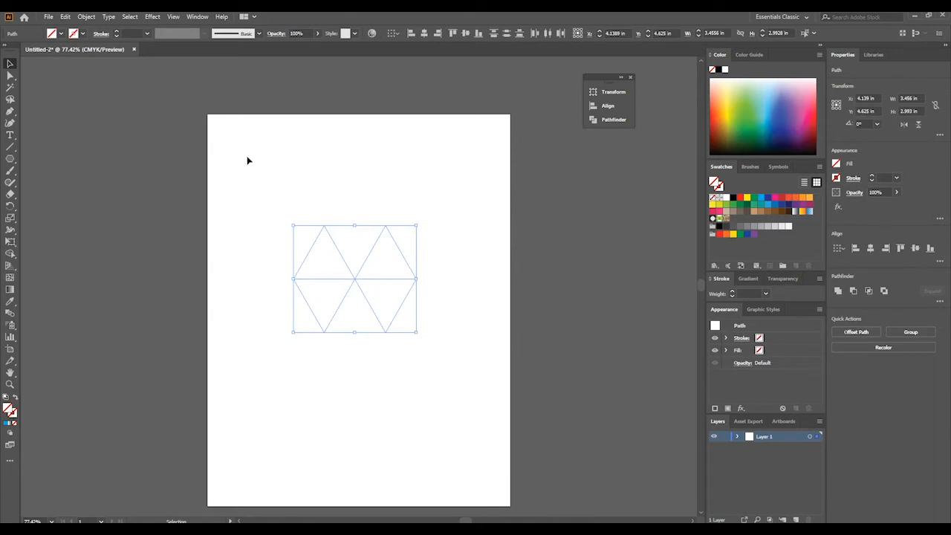
{"action": "left_click", "coordinate": [385, 300]}
{"action": "left_click_drag", "start_coordinate": [439, 350], "coordinate": [429, 340]}
{"action": "left_click_drag", "start_coordinate": [298, 198], "coordinate": [434, 373]}
{"action": "left_click", "coordinate": [466, 273]}
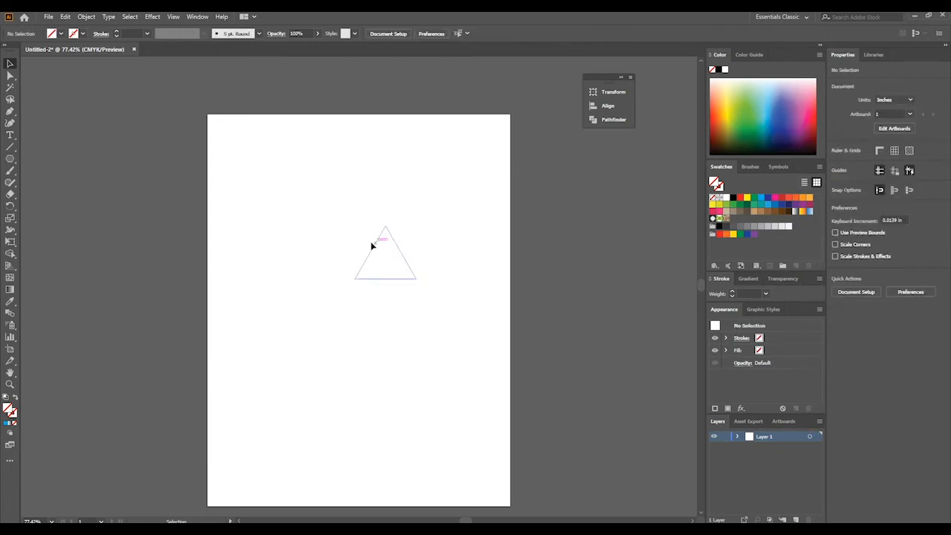
{"action": "left_click_drag", "start_coordinate": [281, 238], "coordinate": [435, 366]}
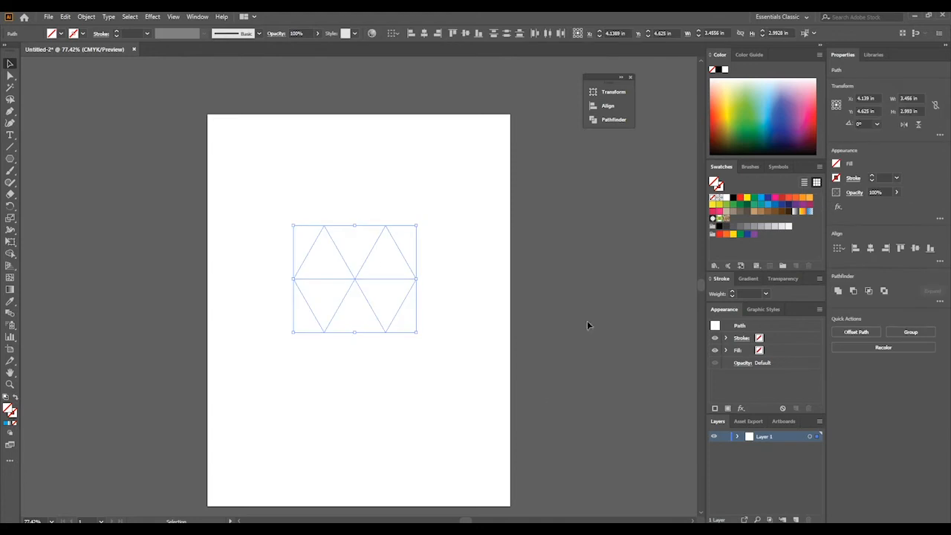
{"action": "left_click", "coordinate": [740, 198]}
{"action": "left_click", "coordinate": [520, 298]}
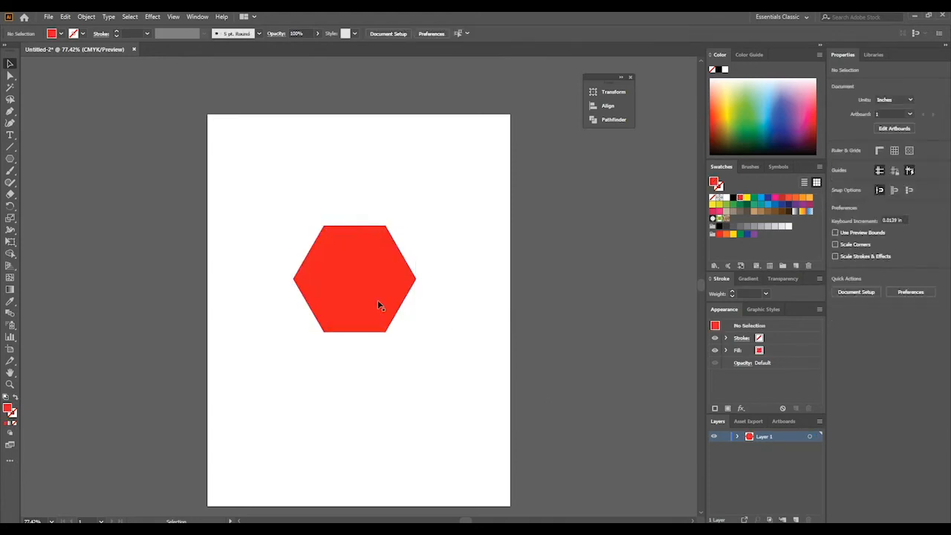
- Fill the hexagon's top and upper-left triangles with a darker red by raising the black value of the CMYK Red swatch, and deselect
{"action": "left_click", "coordinate": [335, 235]}
{"action": "left_click", "coordinate": [329, 263], "text": "shift"}
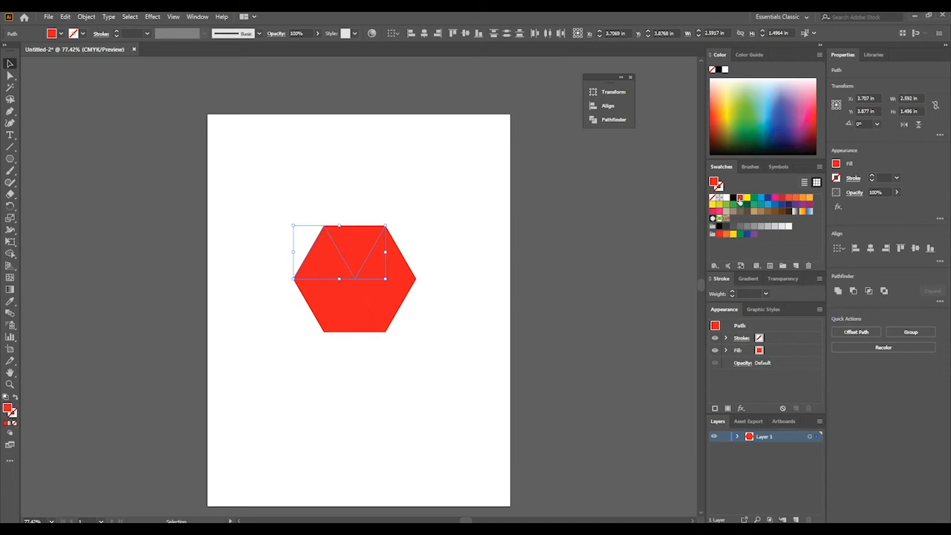
{"action": "double_click", "coordinate": [738, 202]}
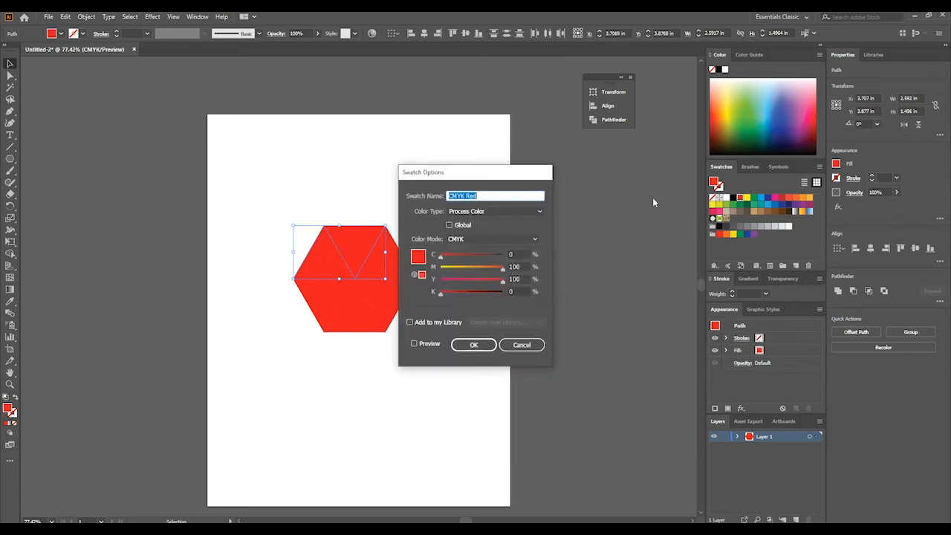
{"action": "left_click_drag", "start_coordinate": [480, 172], "coordinate": [572, 133]}
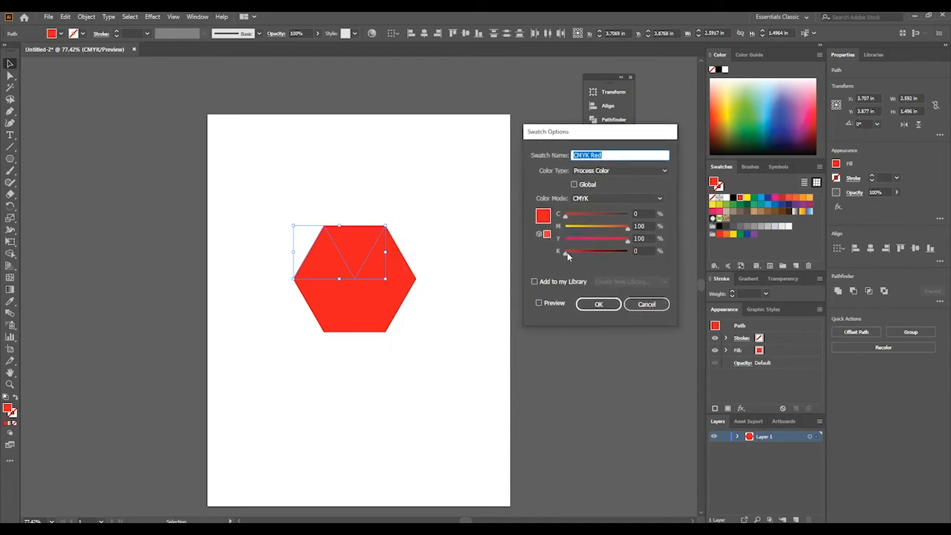
{"action": "left_click_drag", "start_coordinate": [567, 252], "coordinate": [589, 257]}
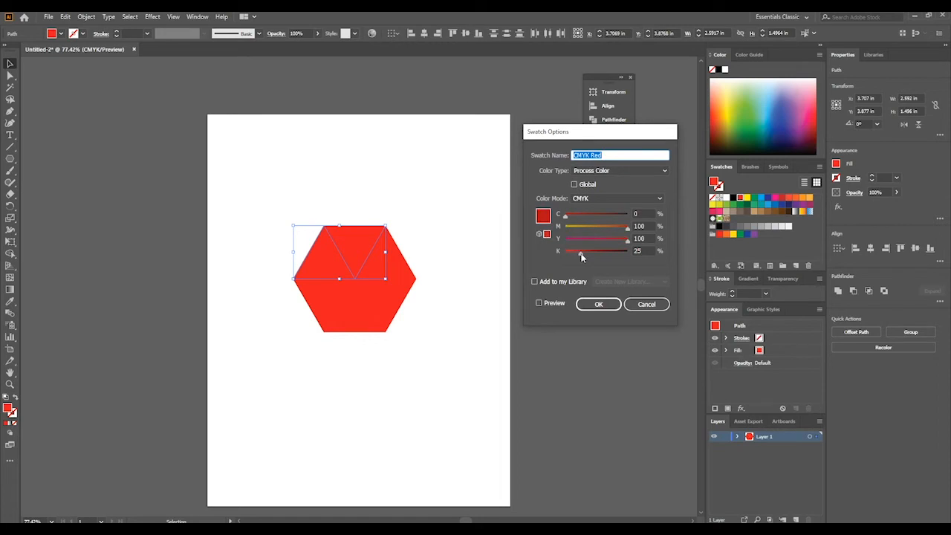
{"action": "left_click", "coordinate": [605, 305]}
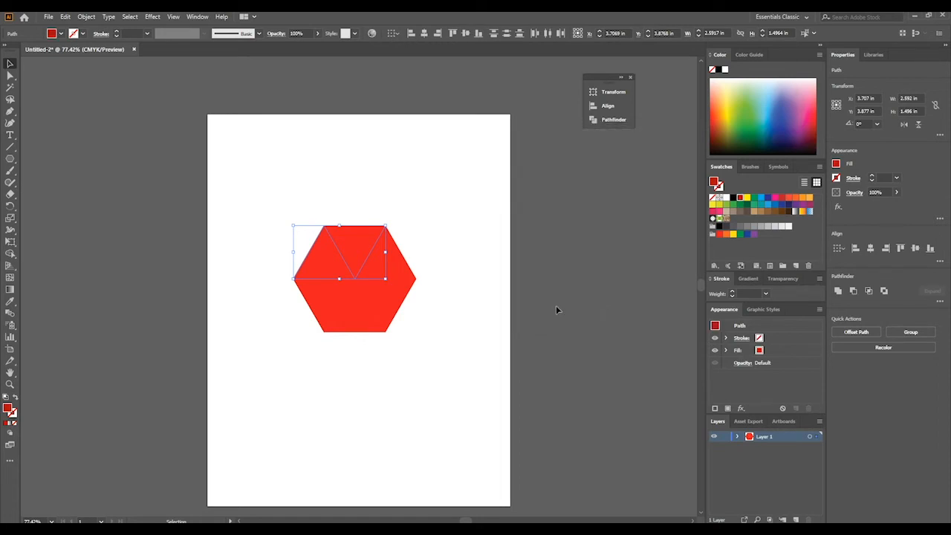
{"action": "left_click", "coordinate": [178, 186]}
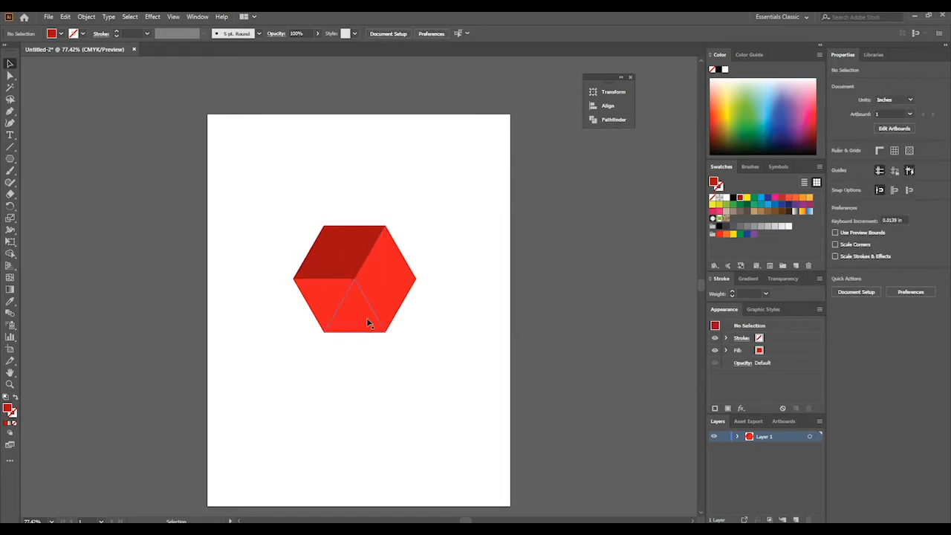
- Select the hexagon's bottom and lower-left triangles together
{"action": "left_click", "coordinate": [353, 310]}
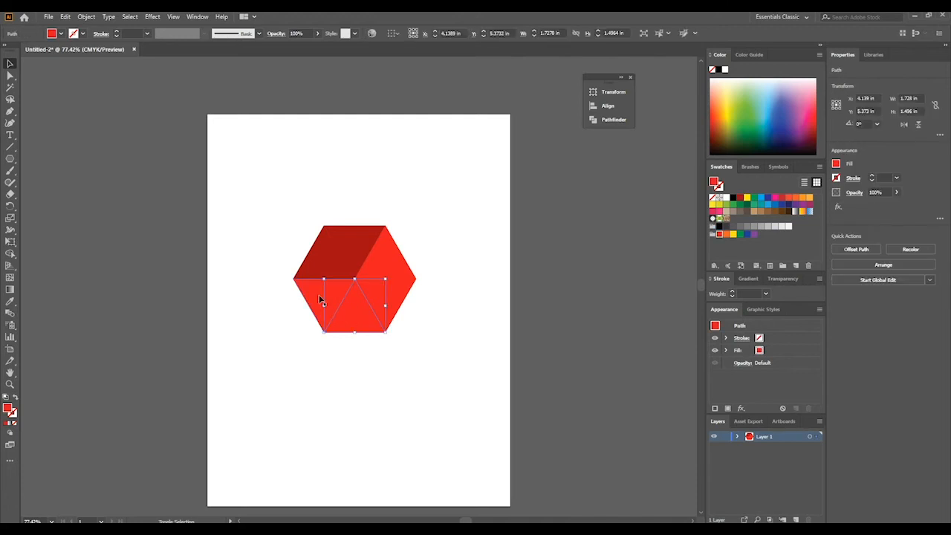
{"action": "left_click", "coordinate": [321, 301], "text": "shift"}
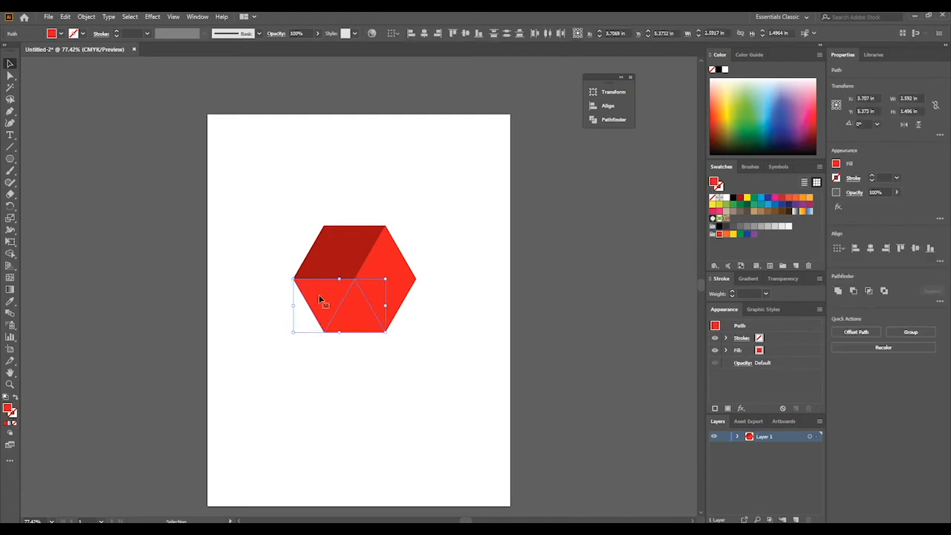
{"action": "double_click", "coordinate": [9, 409]}
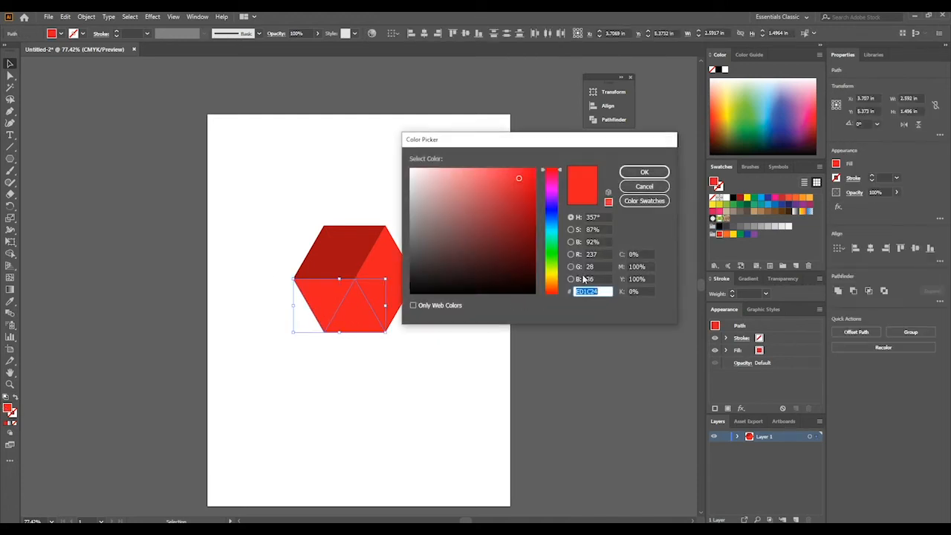
{"action": "left_click", "coordinate": [644, 187]}
{"action": "double_click", "coordinate": [715, 184]}
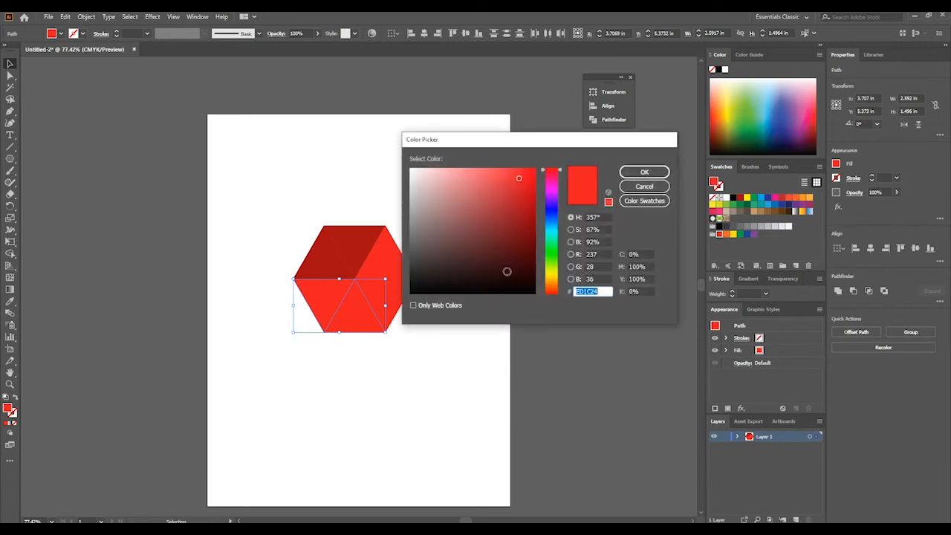
{"action": "left_click", "coordinate": [644, 188]}
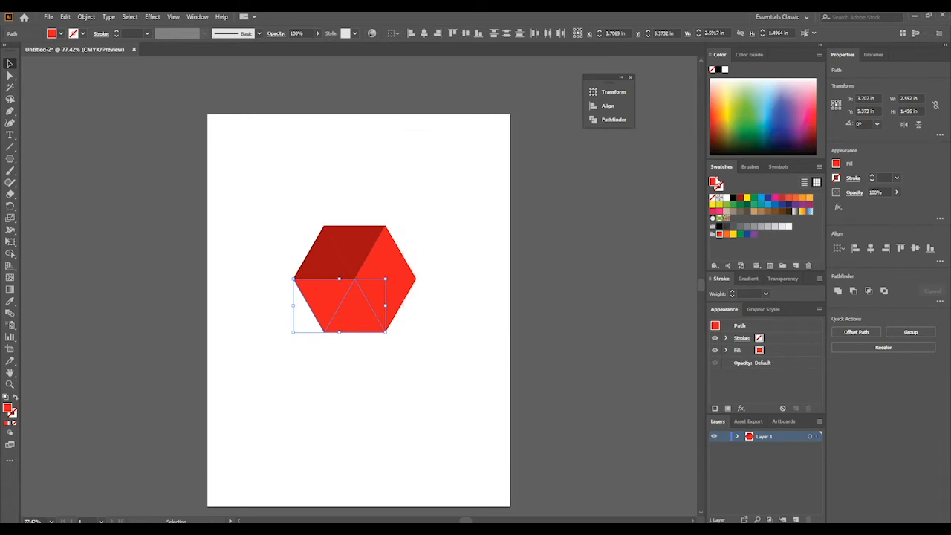
{"action": "double_click", "coordinate": [715, 183]}
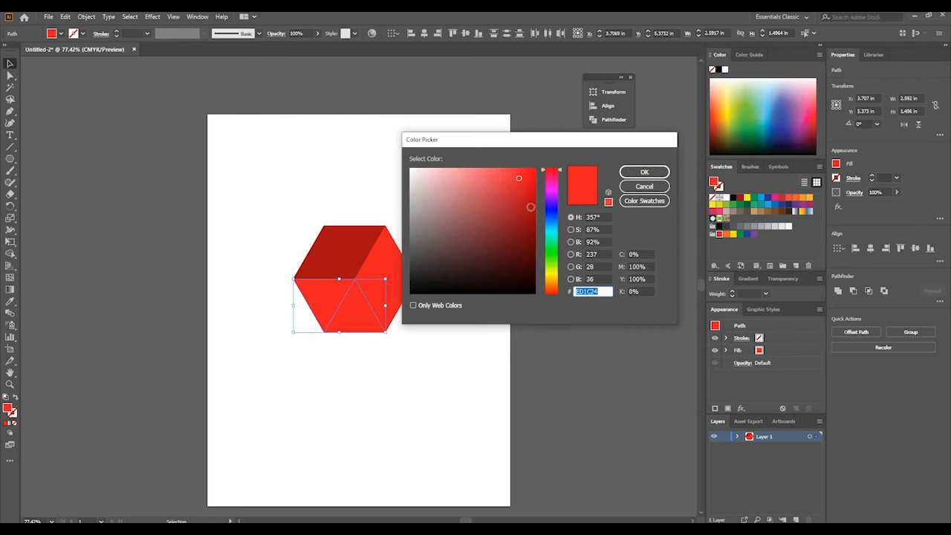
{"action": "left_click_drag", "start_coordinate": [528, 207], "coordinate": [523, 257]}
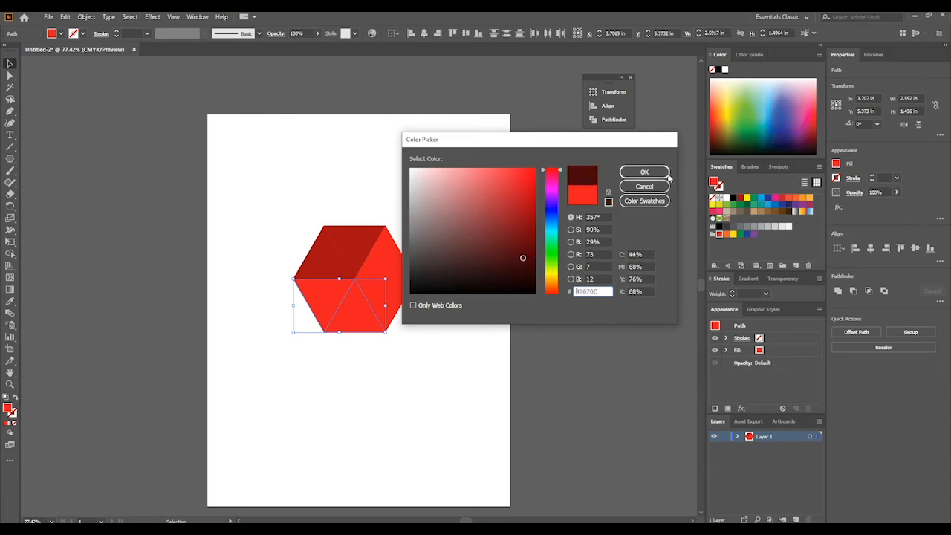
{"action": "left_click", "coordinate": [644, 186]}
- Fill the selected bottom and lower-left triangles with a very dark red by setting the CMYK Red swatch's black to 89%, and deselect
{"action": "double_click", "coordinate": [740, 198]}
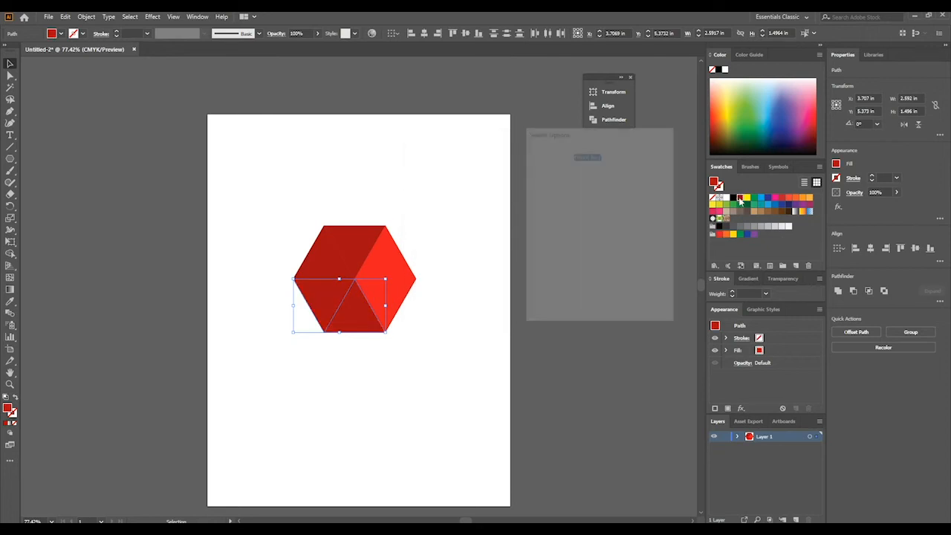
{"action": "left_click_drag", "start_coordinate": [591, 256], "coordinate": [620, 254]}
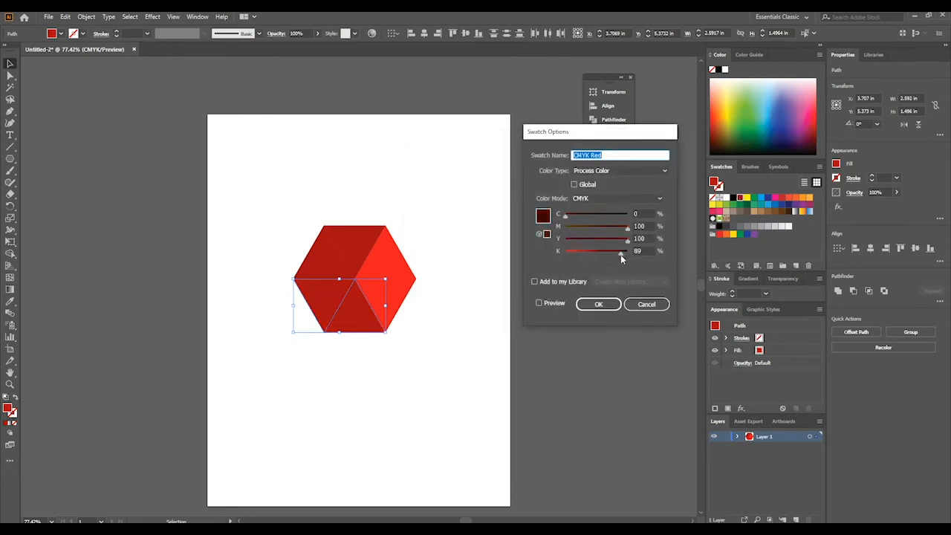
{"action": "left_click", "coordinate": [599, 305]}
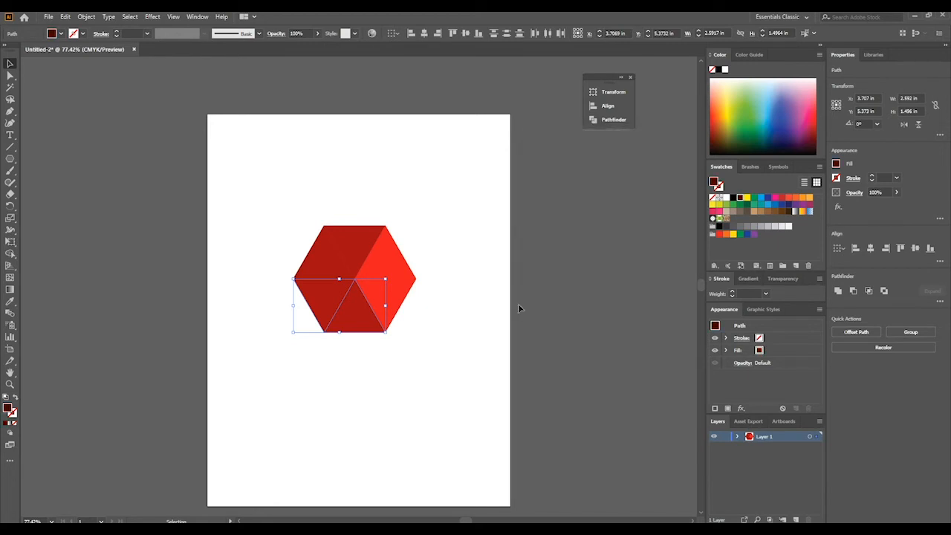
{"action": "left_click", "coordinate": [422, 335]}
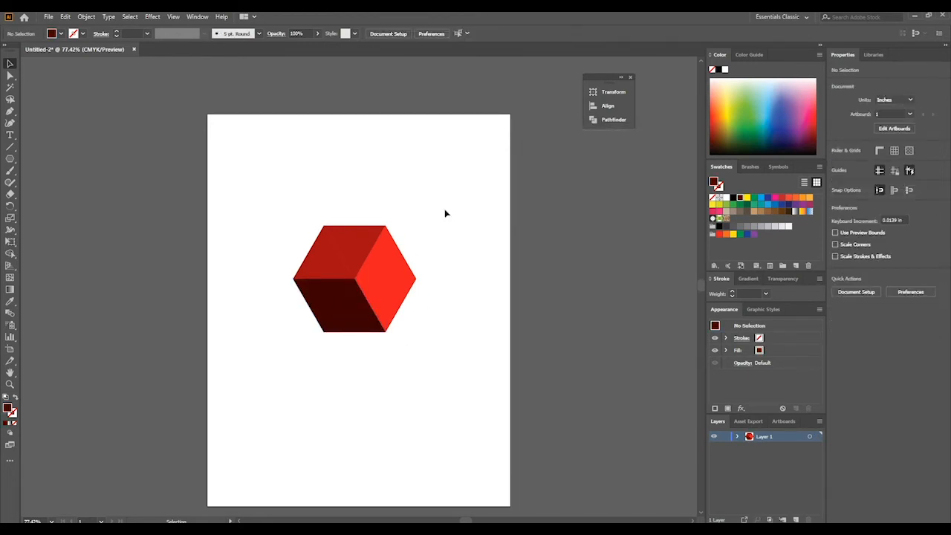
- Select the whole shaded cube, move it to the upper-right part of the artboard, and deselect
{"action": "left_click_drag", "start_coordinate": [438, 199], "coordinate": [334, 323]}
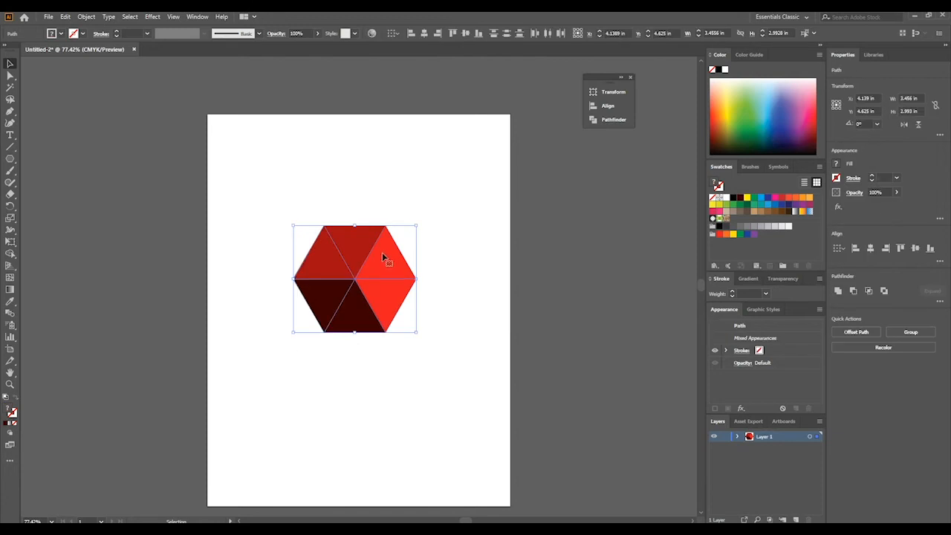
{"action": "left_click_drag", "start_coordinate": [365, 274], "coordinate": [446, 186]}
{"action": "left_click", "coordinate": [429, 273]}
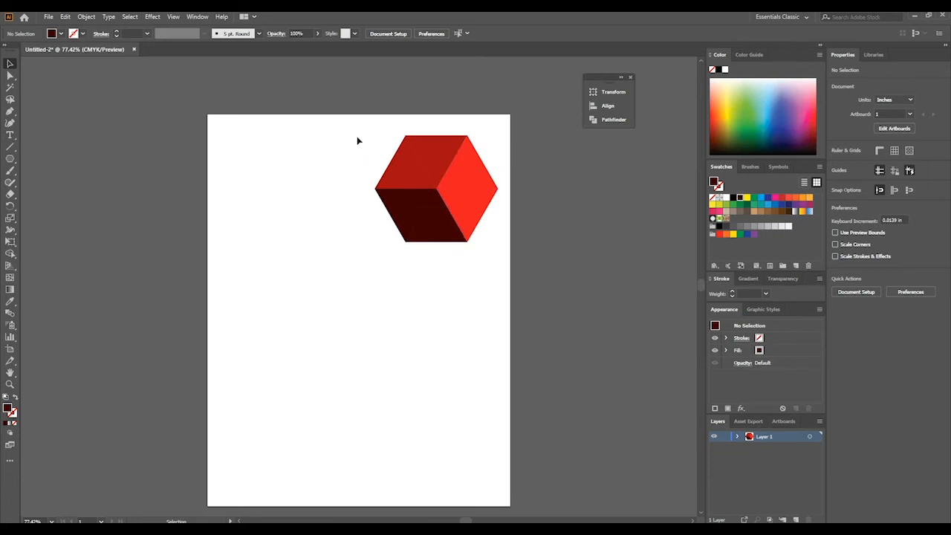
- Select several triangles of the cube one after another to check the separate pieces, and deselect
{"action": "left_click", "coordinate": [446, 156]}
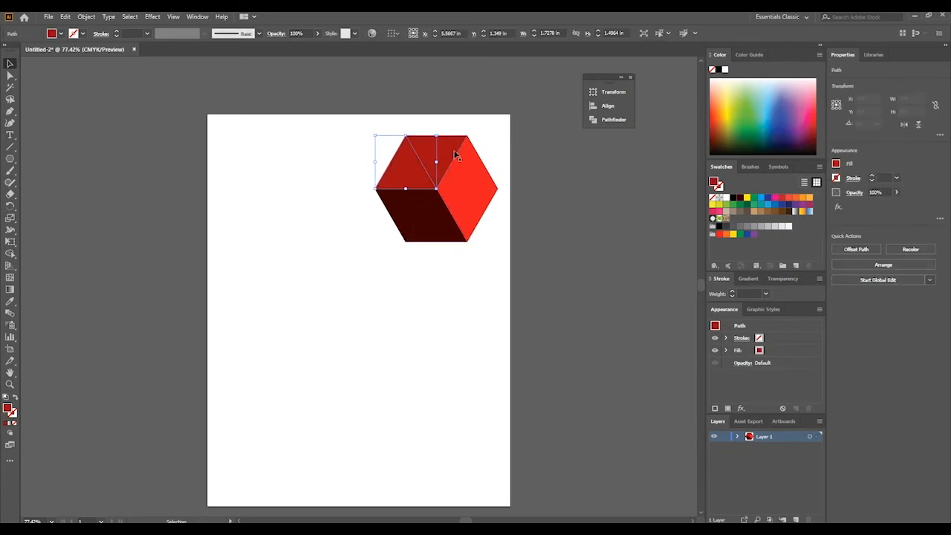
{"action": "left_click", "coordinate": [481, 182]}
{"action": "left_click", "coordinate": [478, 221]}
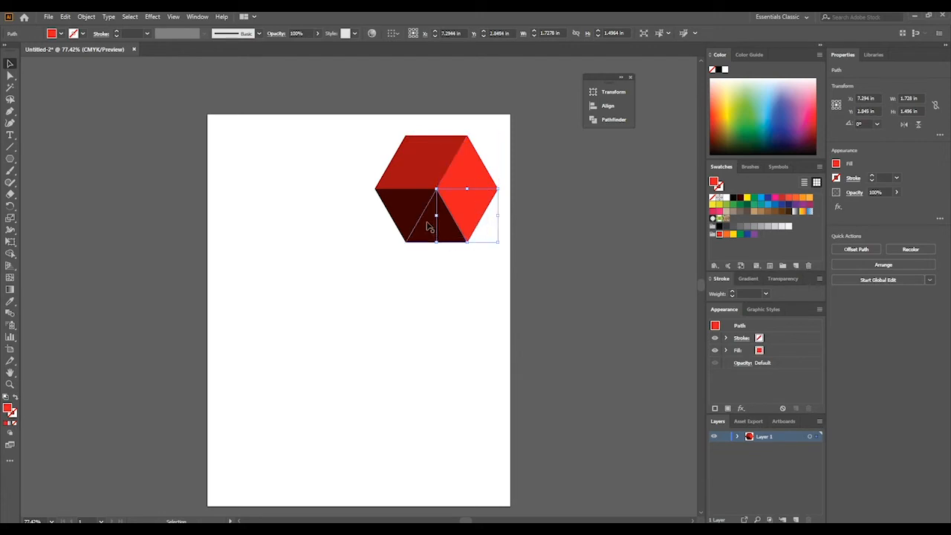
{"action": "left_click", "coordinate": [407, 217]}
{"action": "left_click", "coordinate": [331, 192]}
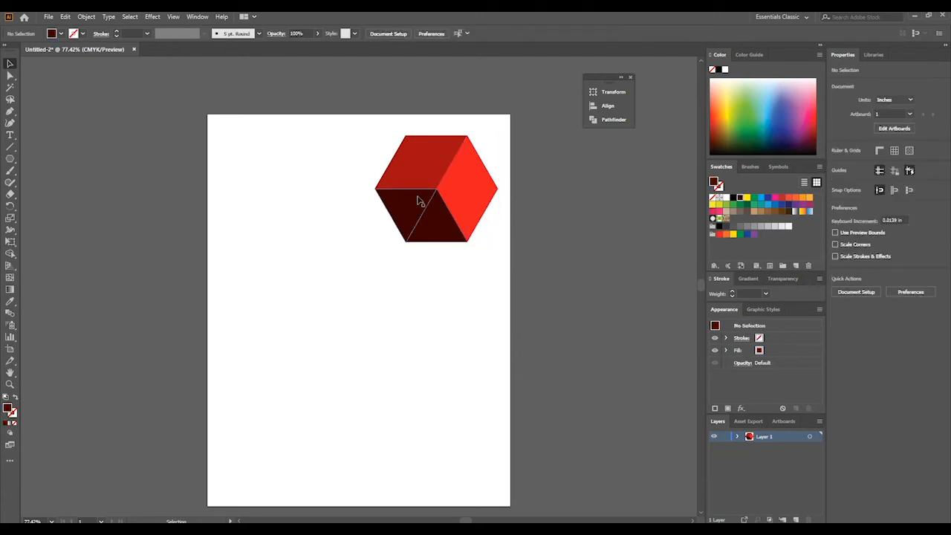
- Try moving the cube's top triangle out to the upper-left part of the artboard, and undo the move
{"action": "left_click", "coordinate": [446, 156]}
{"action": "left_click_drag", "start_coordinate": [446, 156], "coordinate": [273, 179]}
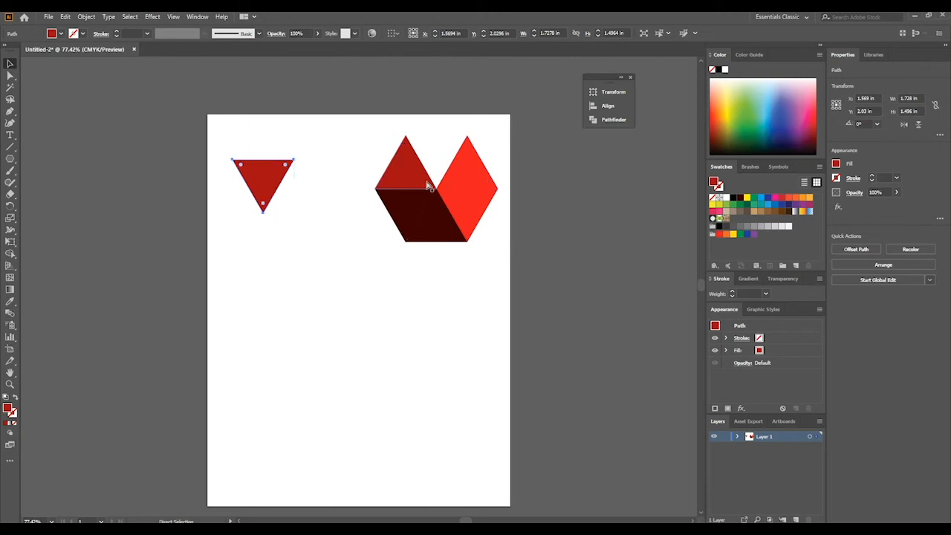
{"action": "key", "text": "ctrl+z"}
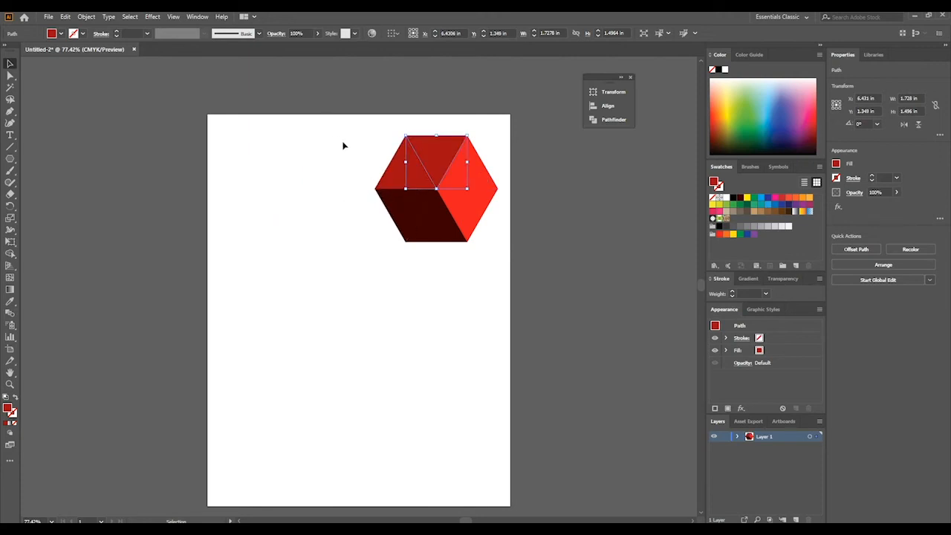
{"action": "left_click", "coordinate": [386, 125]}
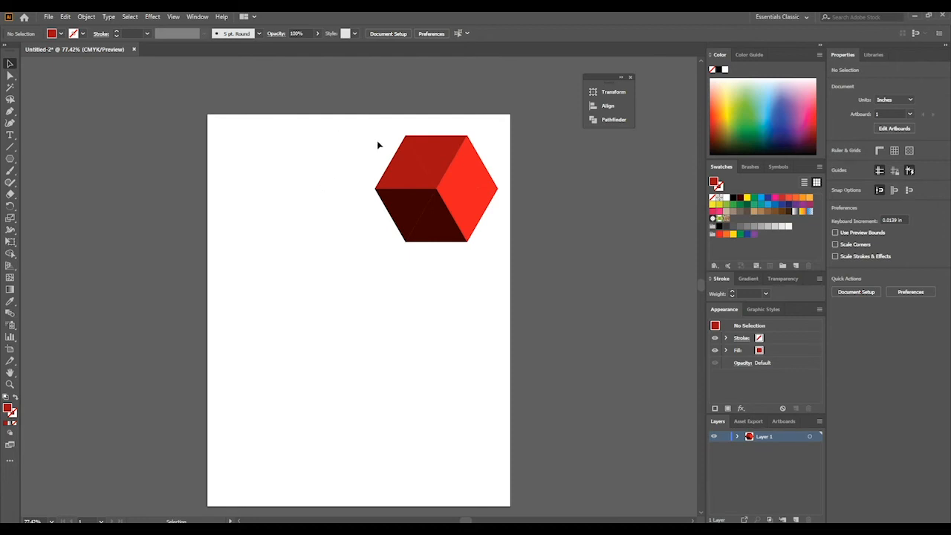
- Select all the triangles of the shaded cube, group them into one object, and deselect
{"action": "left_click_drag", "start_coordinate": [356, 130], "coordinate": [506, 312]}
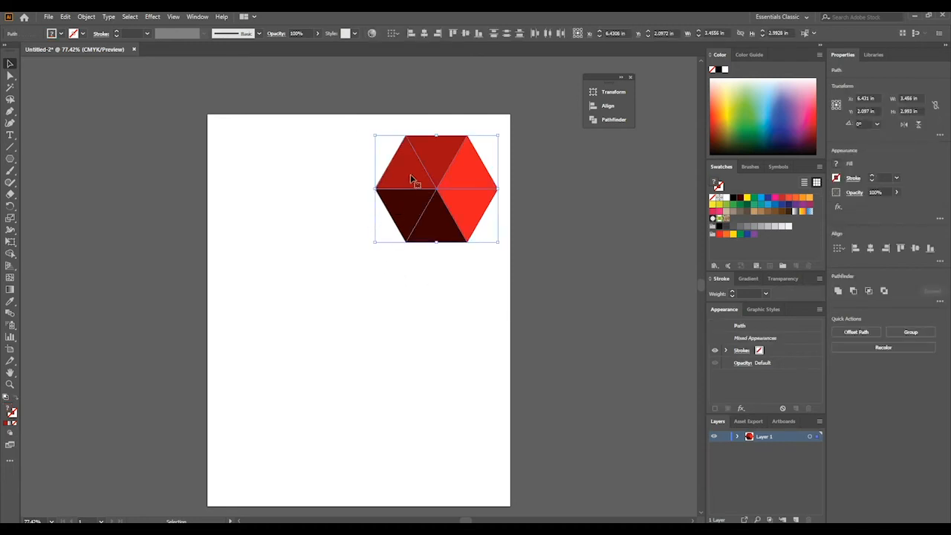
{"action": "left_click", "coordinate": [85, 17]}
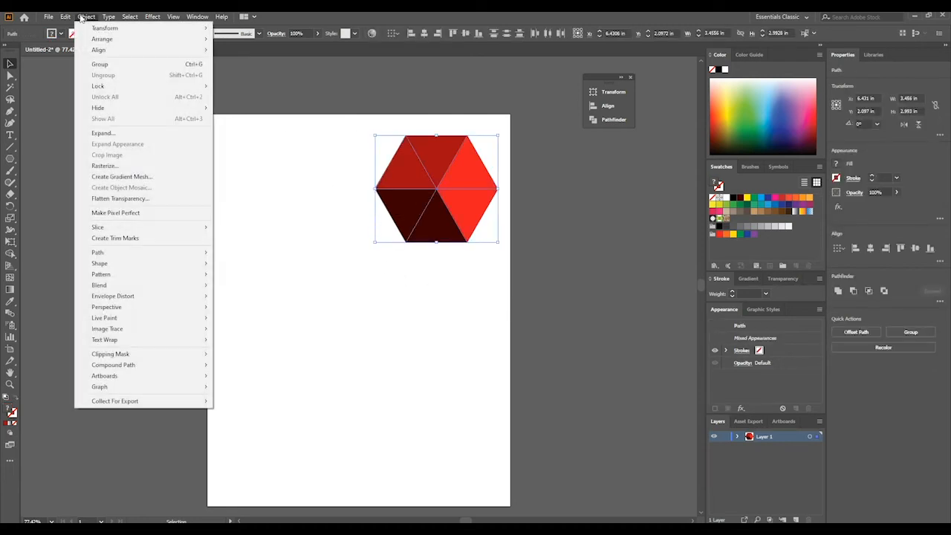
{"action": "left_click", "coordinate": [197, 66]}
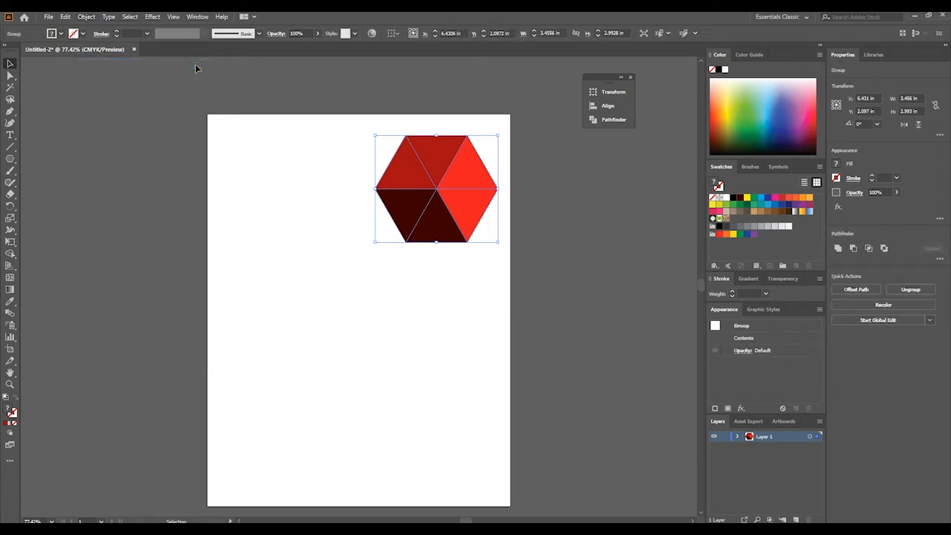
{"action": "left_click", "coordinate": [295, 156]}
- Move the grouped cube slightly down toward the artboard's right edge as one object, and deselect
{"action": "left_click", "coordinate": [427, 209]}
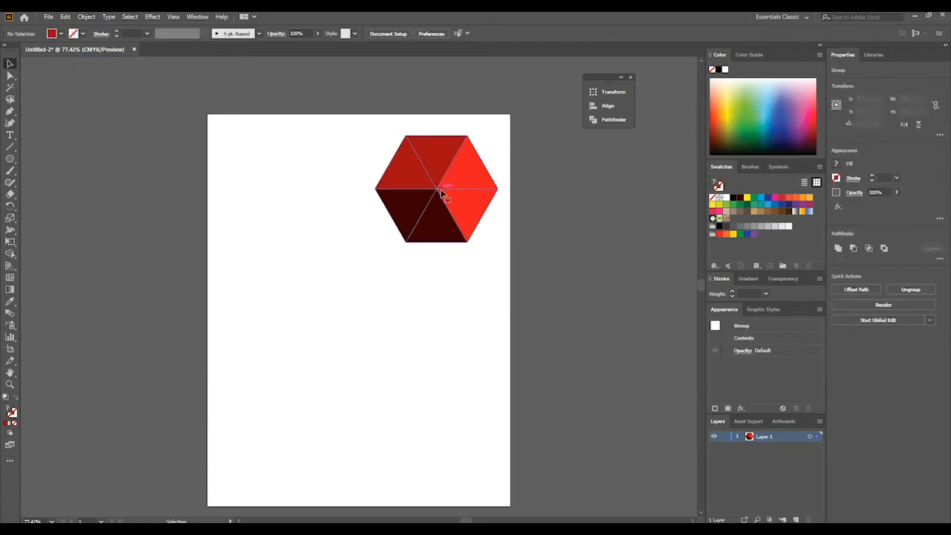
{"action": "left_click_drag", "start_coordinate": [474, 177], "coordinate": [492, 217]}
{"action": "left_click", "coordinate": [466, 266]}
{"action": "left_click", "coordinate": [363, 310]}
{"action": "left_click", "coordinate": [374, 291]}
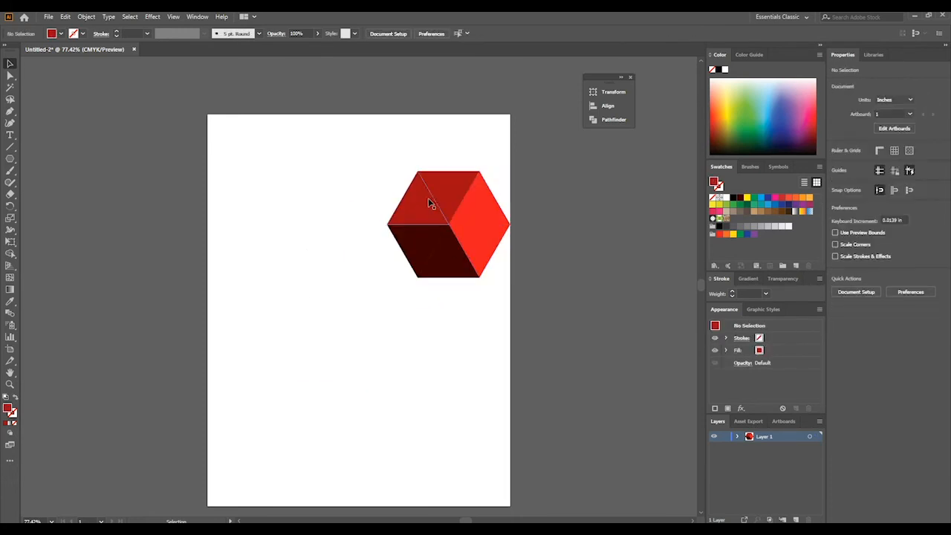
- Scale the cube group down to about 1.375 in wide, place it in the upper-middle part of the artboard, and deselect
{"action": "left_click", "coordinate": [454, 189]}
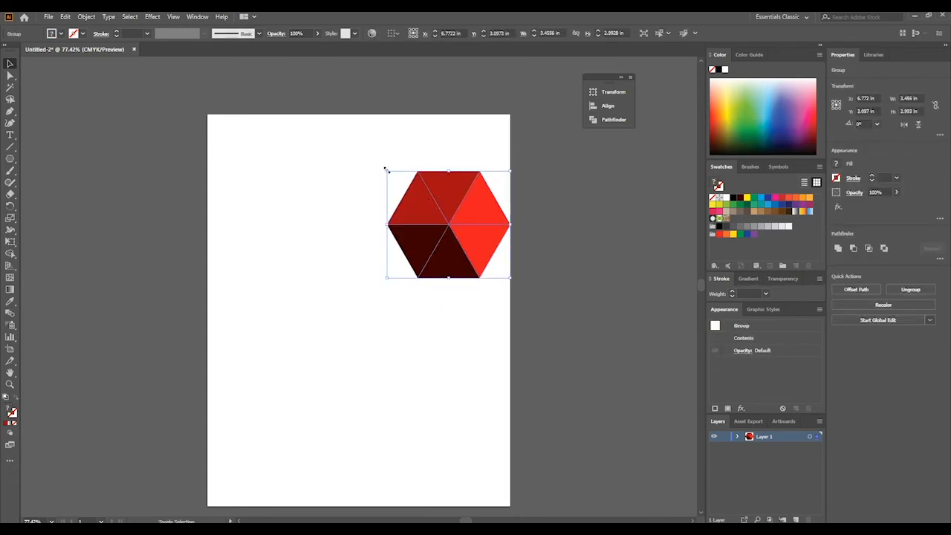
{"action": "left_click_drag", "start_coordinate": [386, 172], "coordinate": [324, 238]}
{"action": "left_click", "coordinate": [483, 324]}
{"action": "left_click", "coordinate": [387, 302]}
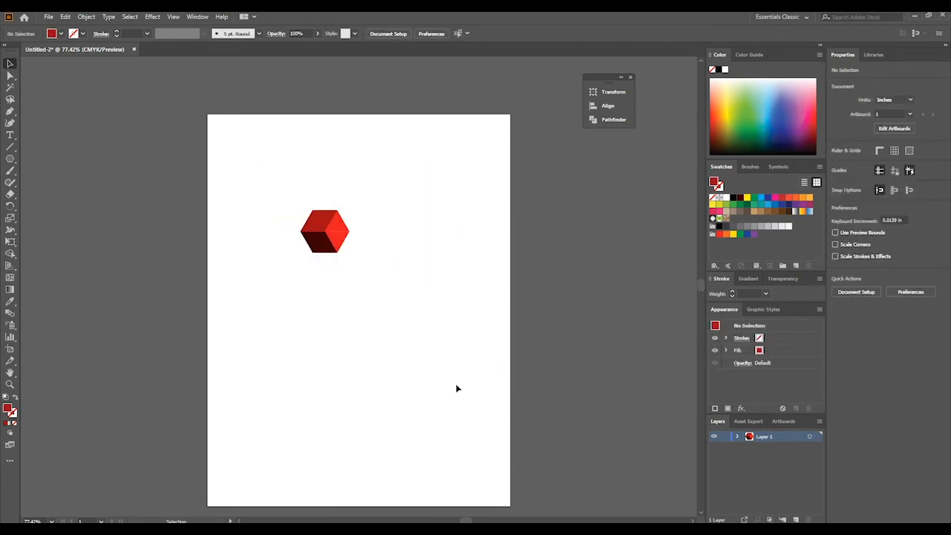
- Duplicate the small cube, enlarge the copy to about 2.975 in wide, and centre it over the original
{"action": "left_click", "coordinate": [332, 248]}
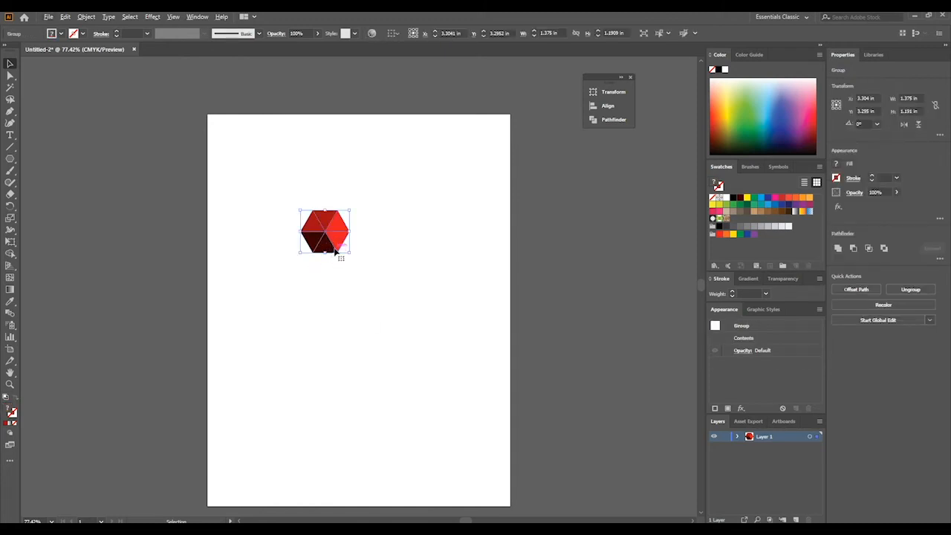
{"action": "left_click_drag", "start_coordinate": [329, 240], "coordinate": [332, 276]}
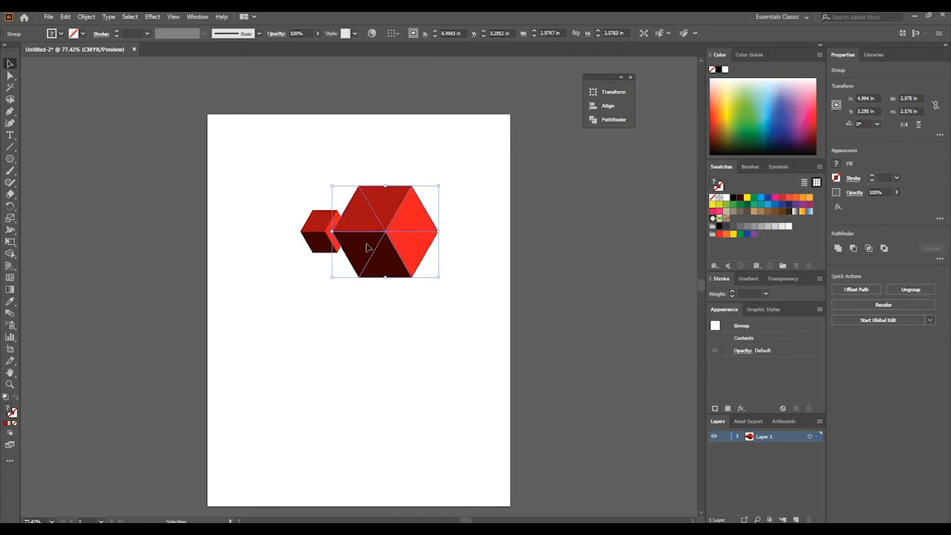
{"action": "left_click_drag", "start_coordinate": [366, 247], "coordinate": [314, 248]}
- Send the larger cube to the back, behind the small one, and deselect
{"action": "right_click", "coordinate": [341, 253]}
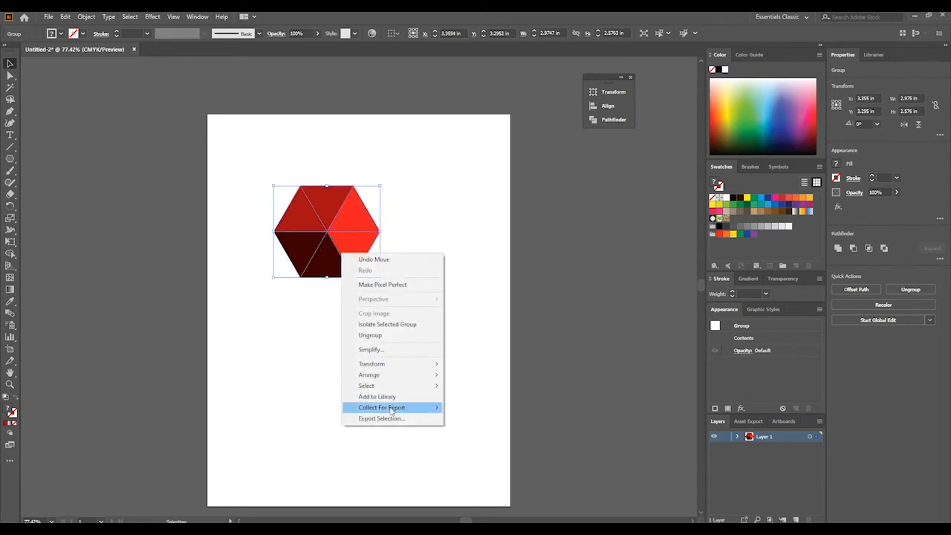
{"action": "mouse_move", "coordinate": [372, 374]}
{"action": "left_click", "coordinate": [473, 407]}
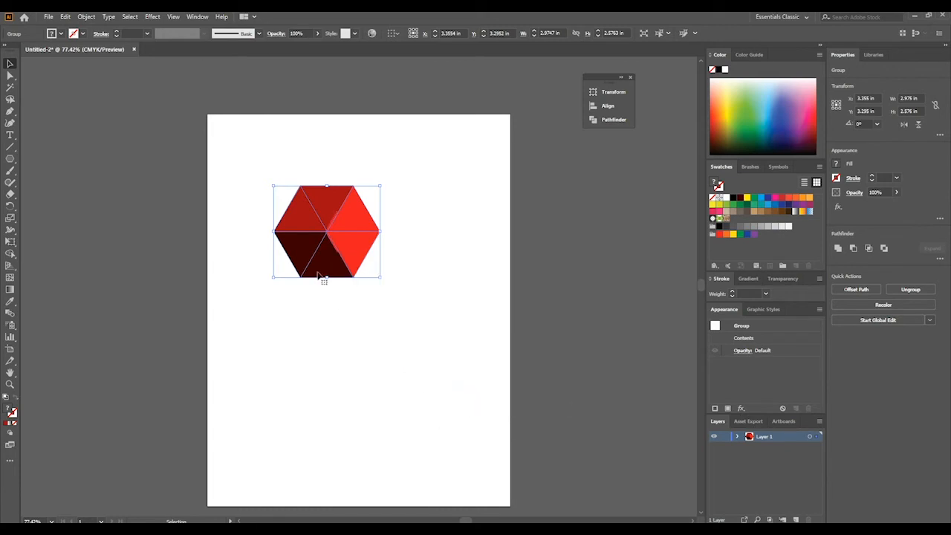
{"action": "left_click", "coordinate": [384, 283]}
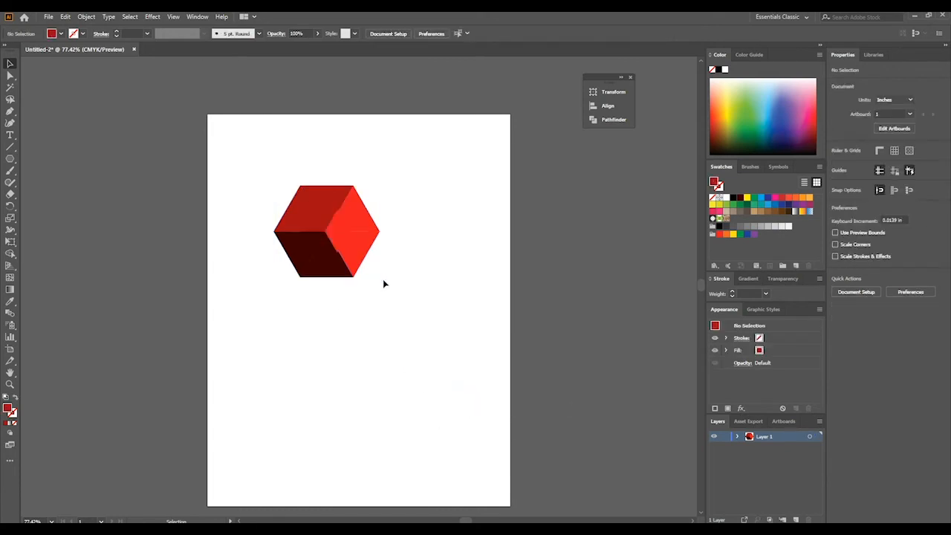
- Rotate the larger cube 180° around the small one, and deselect
{"action": "left_click", "coordinate": [356, 273]}
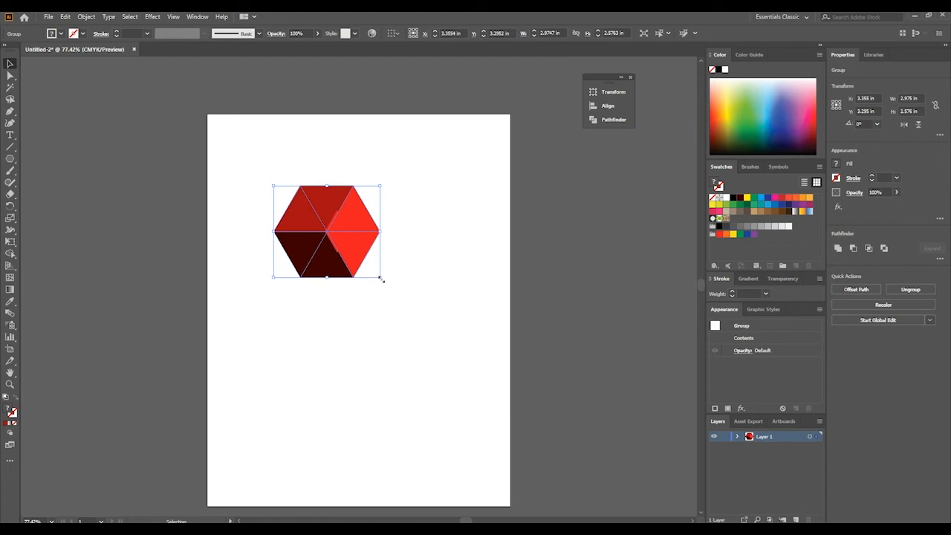
{"action": "left_click_drag", "start_coordinate": [384, 281], "coordinate": [250, 185]}
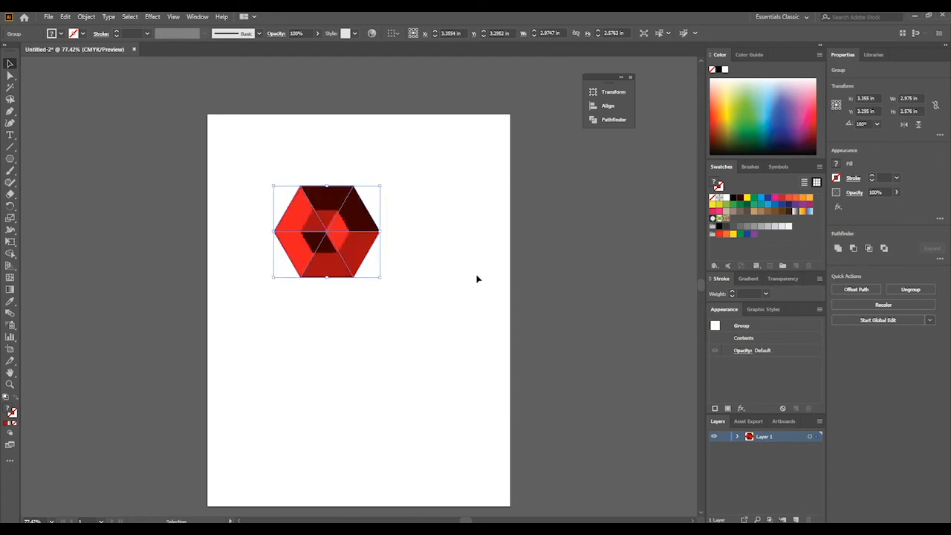
{"action": "left_click", "coordinate": [427, 293]}
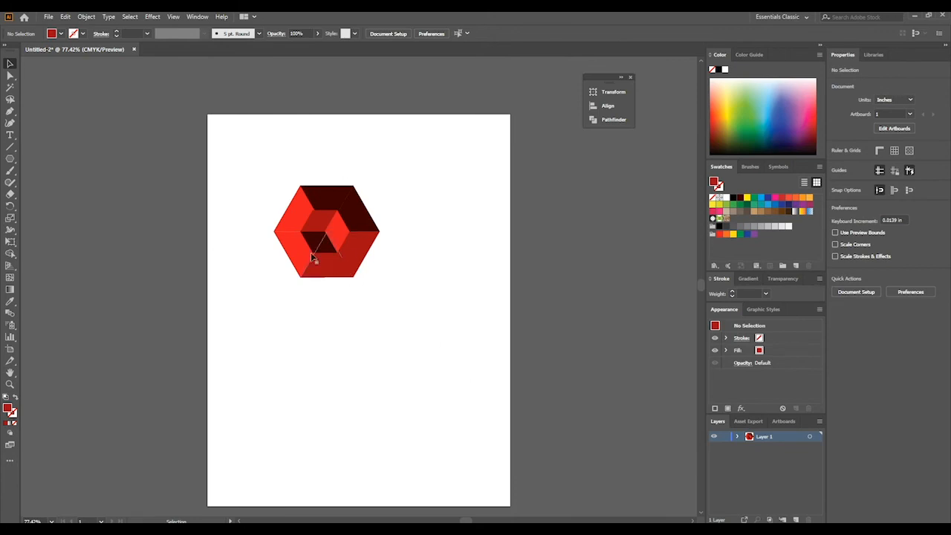
- Select both cubes, scale them down together to about 1.646 in wide, and deselect
{"action": "left_click_drag", "start_coordinate": [438, 175], "coordinate": [275, 303]}
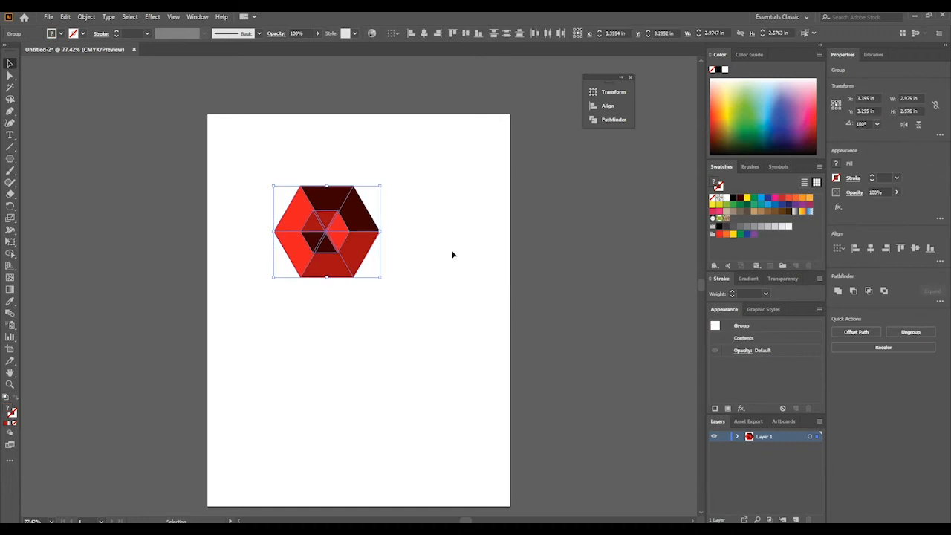
{"action": "left_click_drag", "start_coordinate": [380, 274], "coordinate": [332, 236]}
{"action": "left_click", "coordinate": [380, 282]}
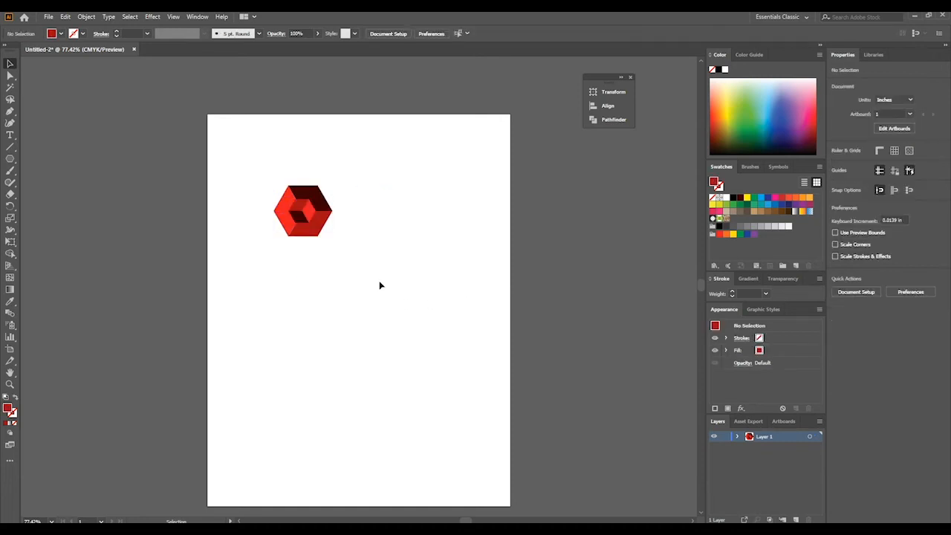
- Select both nested cubes, move them to the upper-left corner of the artboard, and deselect
{"action": "left_click_drag", "start_coordinate": [351, 173], "coordinate": [276, 251]}
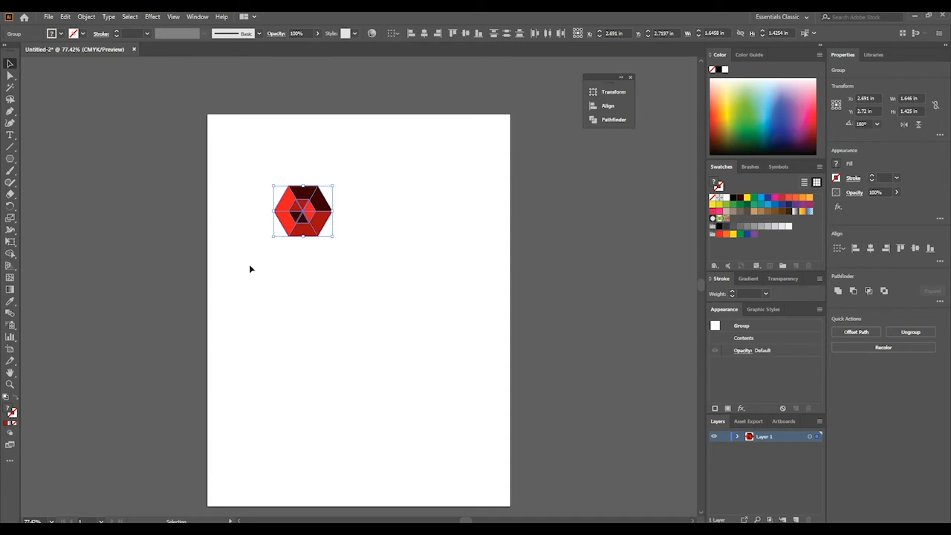
{"action": "left_click", "coordinate": [250, 266]}
{"action": "left_click_drag", "start_coordinate": [367, 179], "coordinate": [221, 267]}
{"action": "left_click_drag", "start_coordinate": [302, 213], "coordinate": [251, 151]}
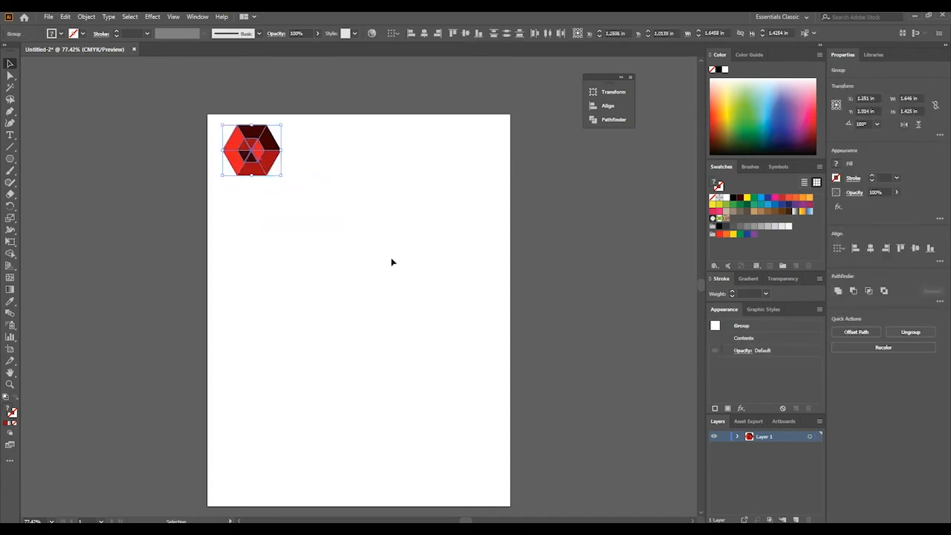
{"action": "left_click", "coordinate": [392, 262]}
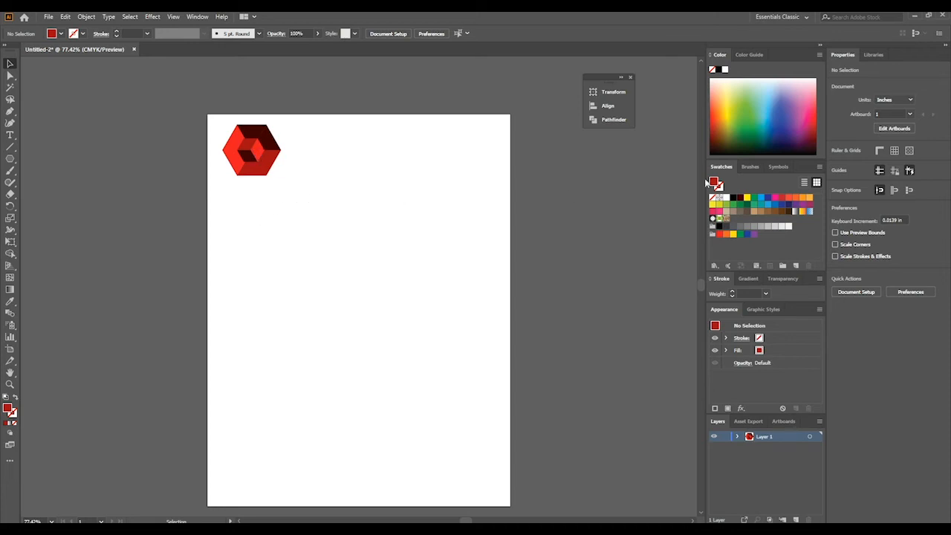
- Place the Bird of Paradise symbol on the right half of the artboard, enlarge it to about 2.535 in wide, and deselect
{"action": "left_click", "coordinate": [778, 166]}
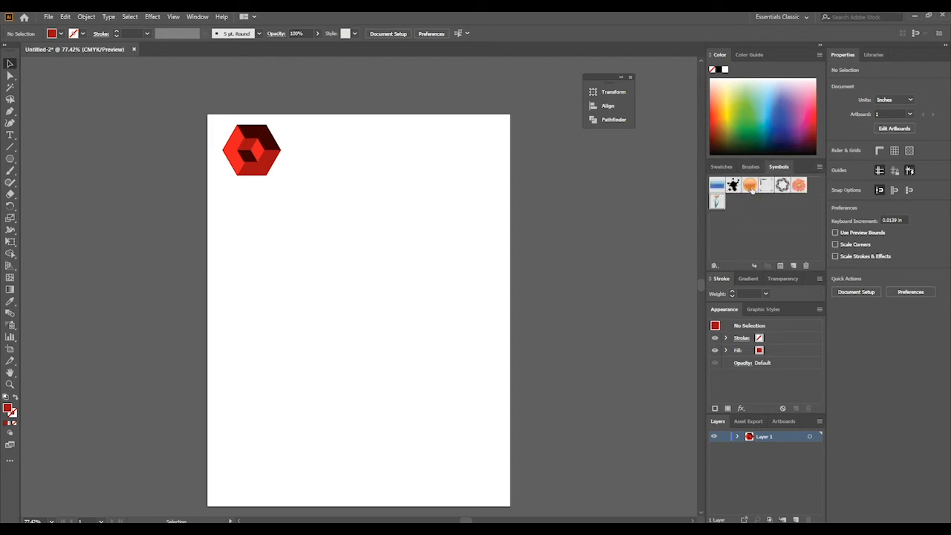
{"action": "left_click_drag", "start_coordinate": [716, 202], "coordinate": [448, 240]}
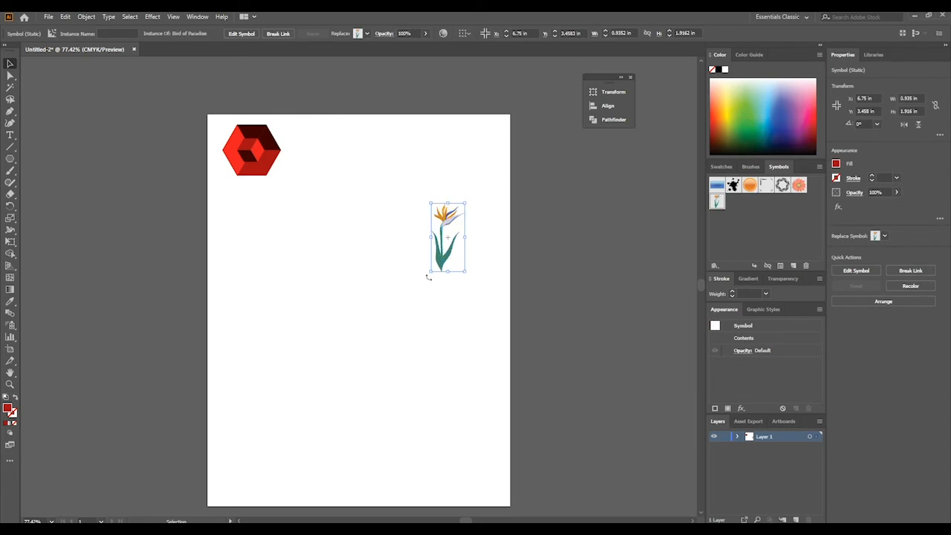
{"action": "left_click_drag", "start_coordinate": [428, 277], "coordinate": [329, 391]}
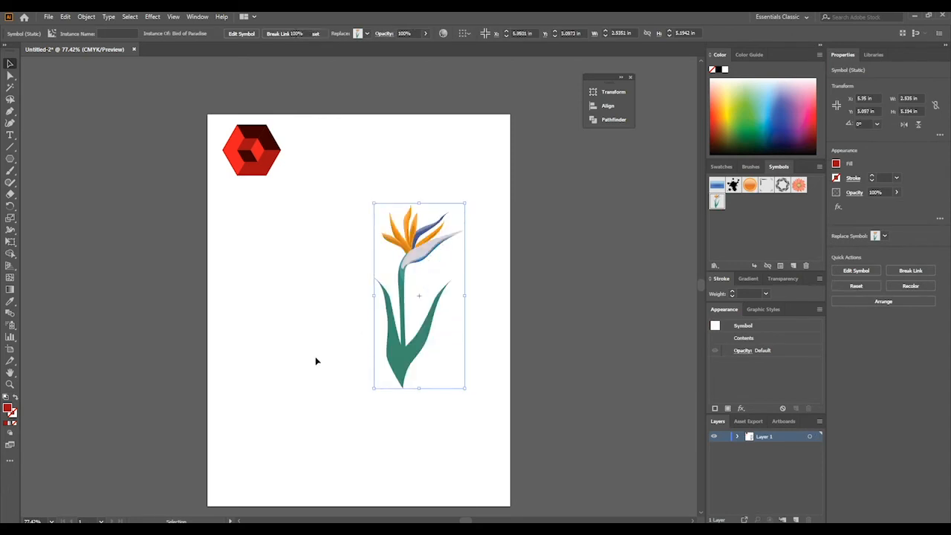
{"action": "left_click", "coordinate": [316, 361]}
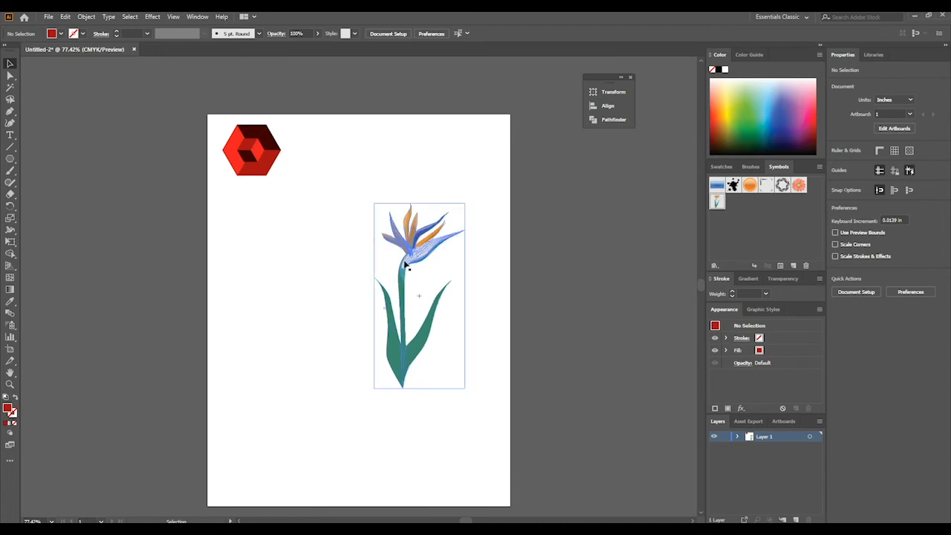
- Examine the flower symbol's details up close, and delete it from the artboard
{"action": "key", "text": "ctrl+equal"}
{"action": "key", "text": "ctrl+equal"}
{"action": "key", "text": "ctrl+equal"}
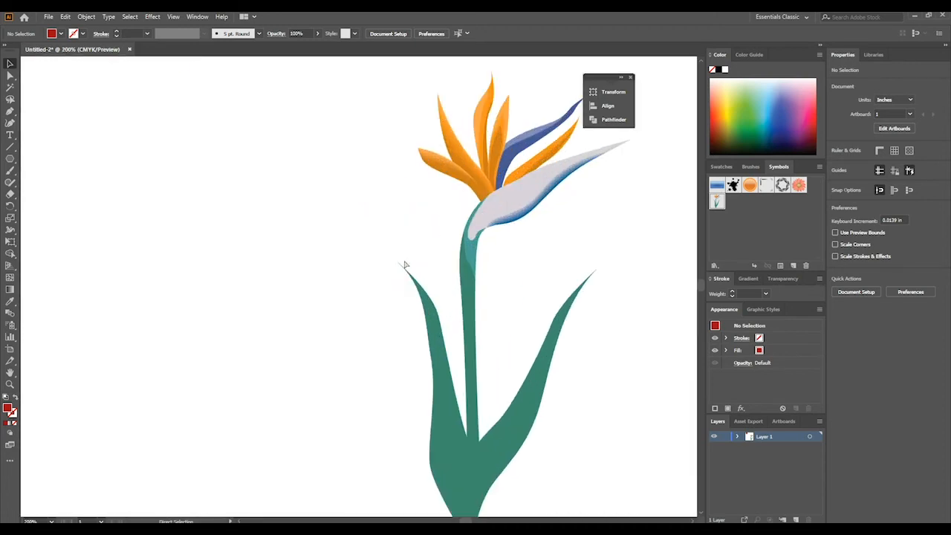
{"action": "left_click", "coordinate": [499, 145]}
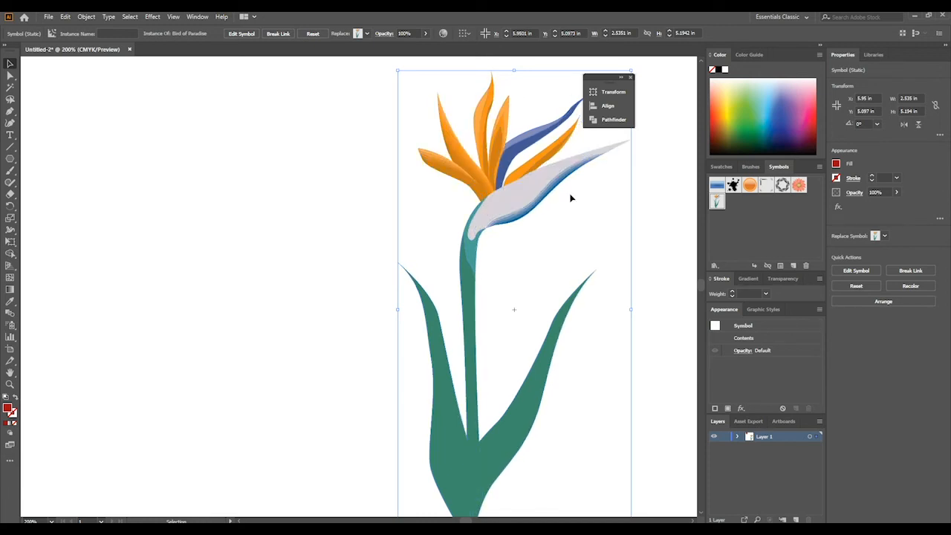
{"action": "scroll", "coordinate": [332, 185], "scroll_direction": "down", "scroll_amount": 1}
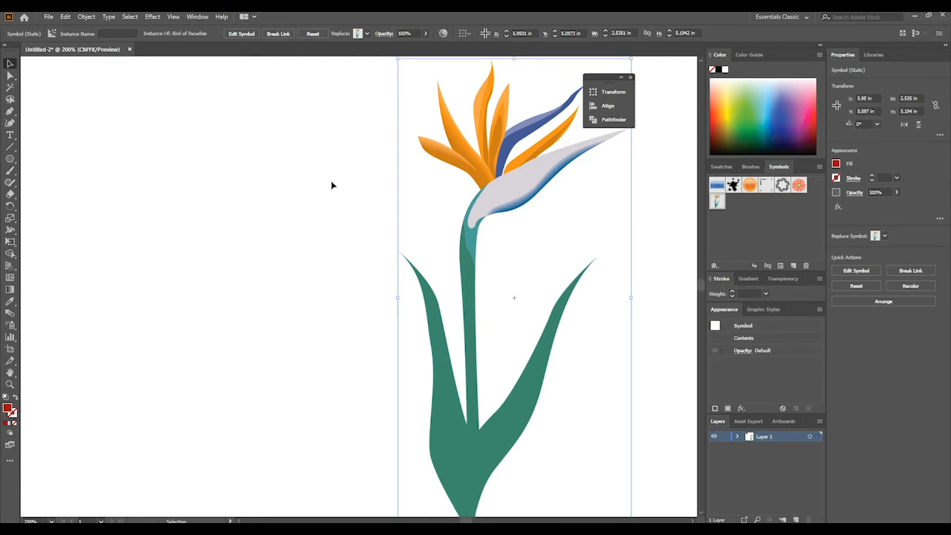
{"action": "key", "text": "ctrl+minus"}
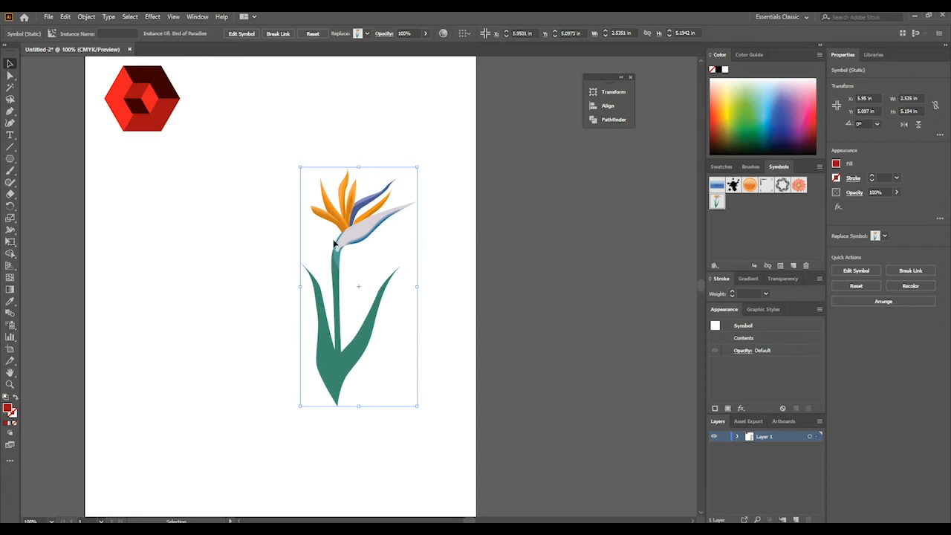
{"action": "key", "text": "Delete"}
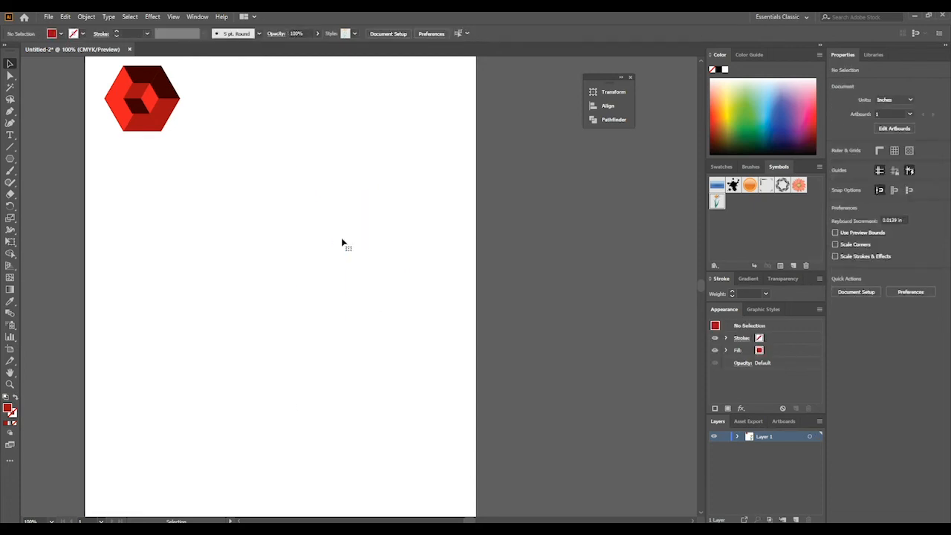
- Browse the available symbol libraries and open the Retro library
{"action": "left_click", "coordinate": [820, 167]}
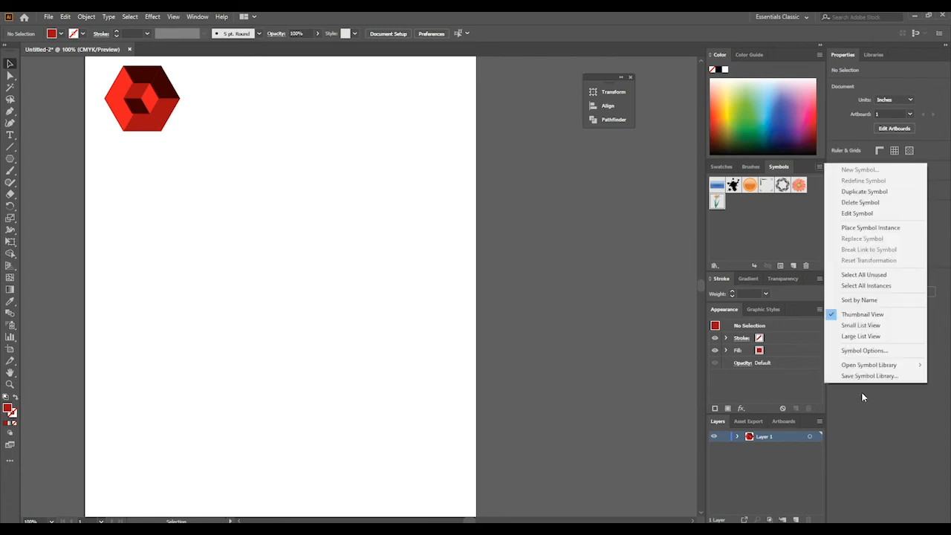
{"action": "mouse_move", "coordinate": [881, 369]}
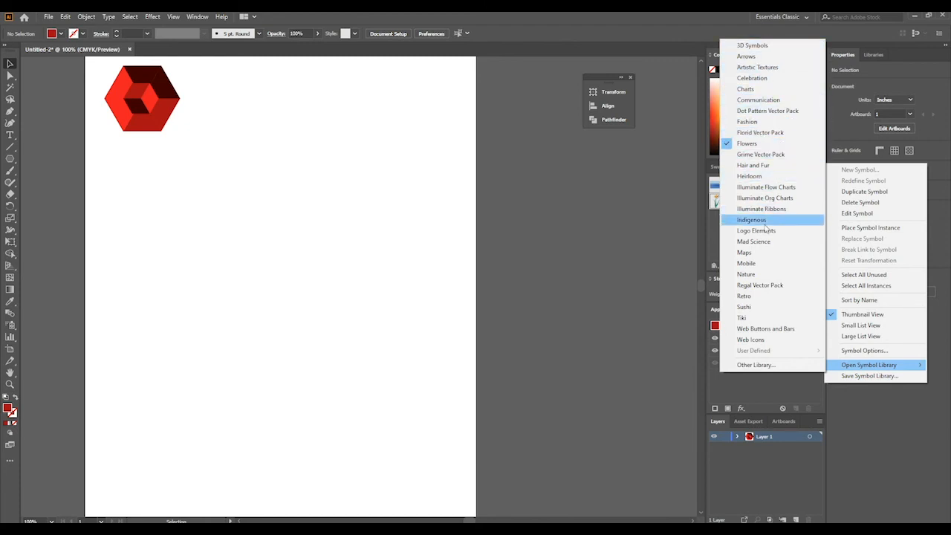
{"action": "left_click", "coordinate": [707, 235]}
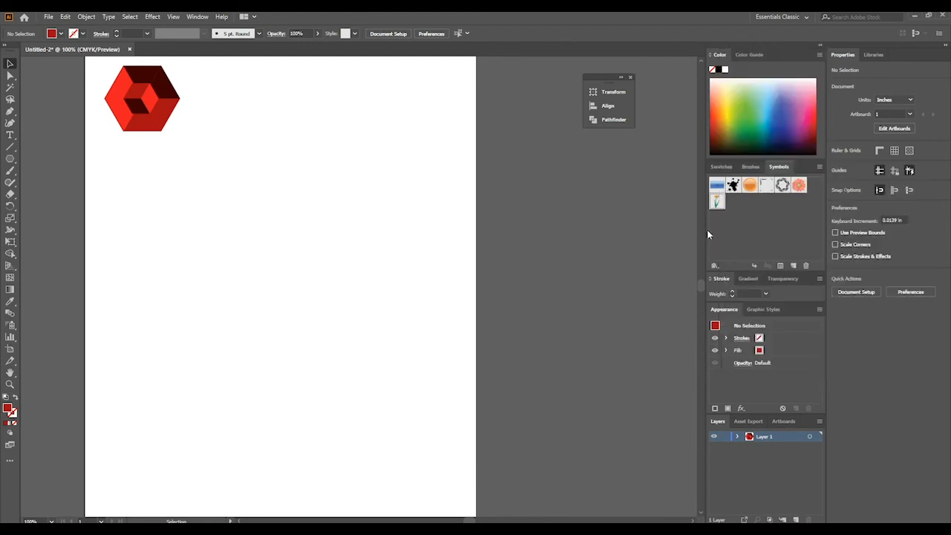
{"action": "left_click", "coordinate": [819, 167]}
{"action": "mouse_move", "coordinate": [858, 365]}
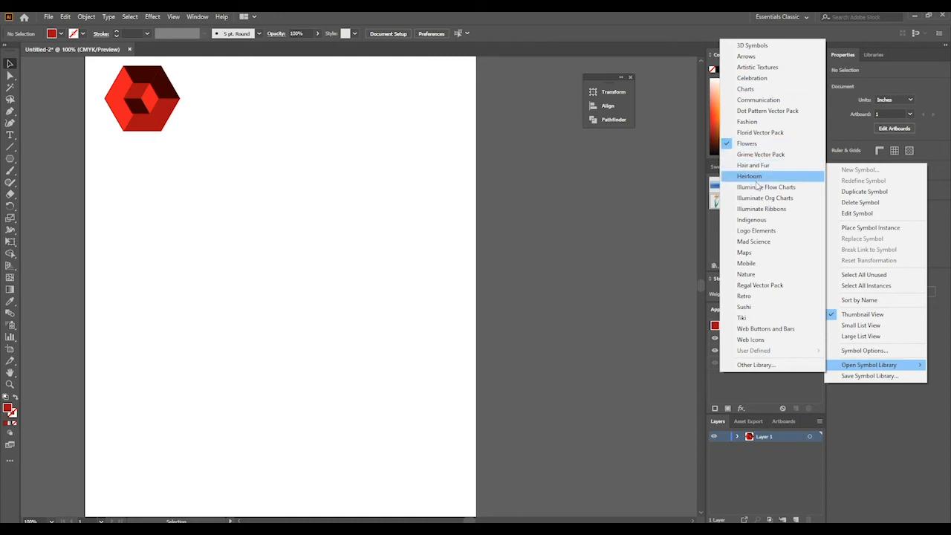
{"action": "left_click", "coordinate": [767, 297]}
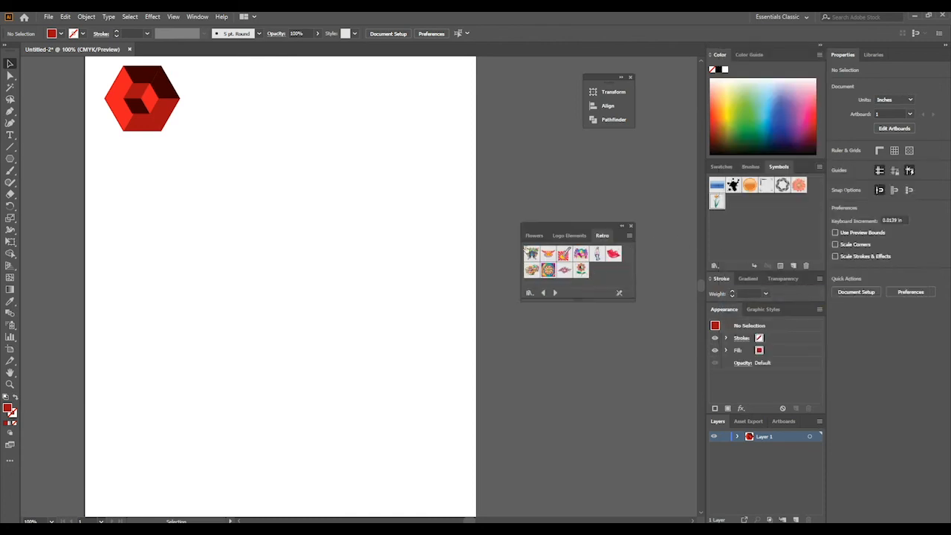
- Place the Guitar symbol on the artboard below the nested cubes and enlarge it to about 4.993 in wide
{"action": "left_click_drag", "start_coordinate": [564, 257], "coordinate": [111, 222]}
{"action": "left_click_drag", "start_coordinate": [159, 275], "coordinate": [411, 408]}
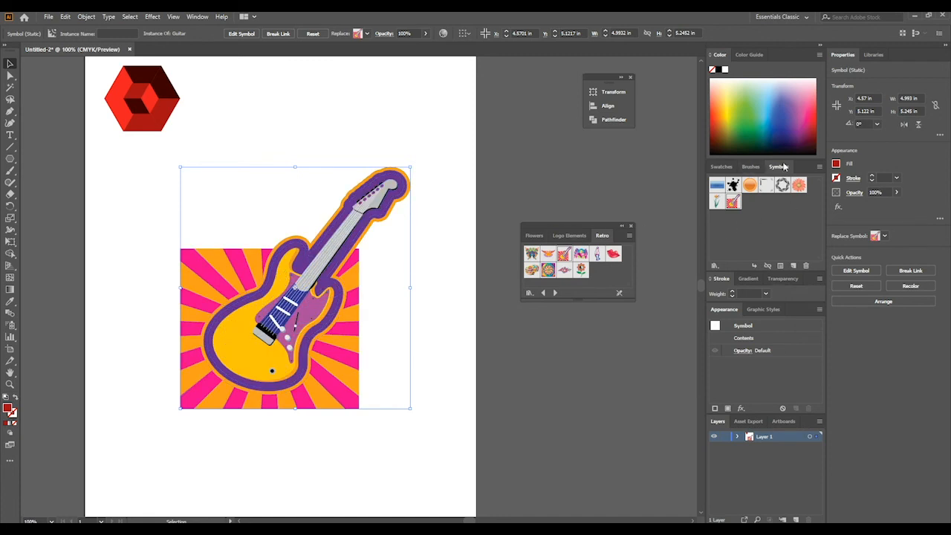
- Break the Guitar artwork's link to its symbol and select the sunburst group behind the guitar
{"action": "left_click", "coordinate": [768, 266]}
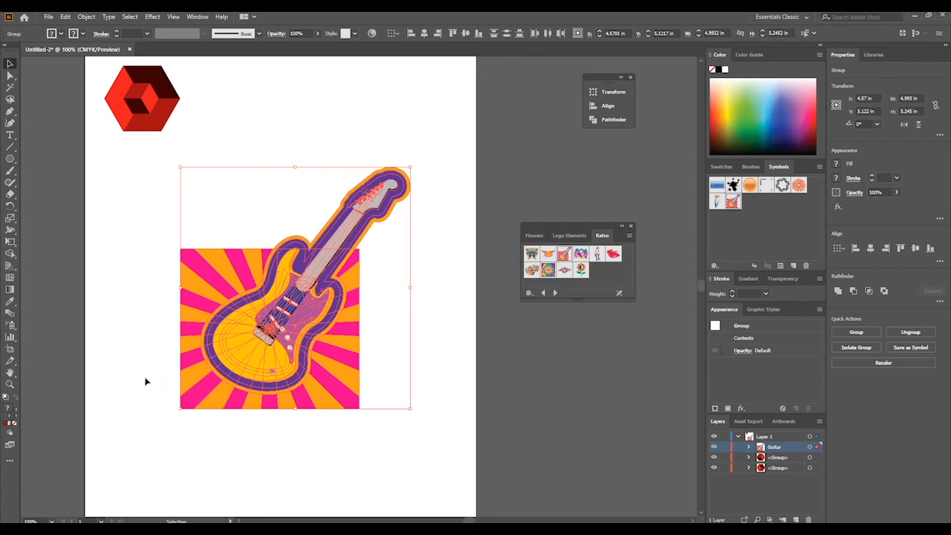
{"action": "left_click", "coordinate": [290, 222]}
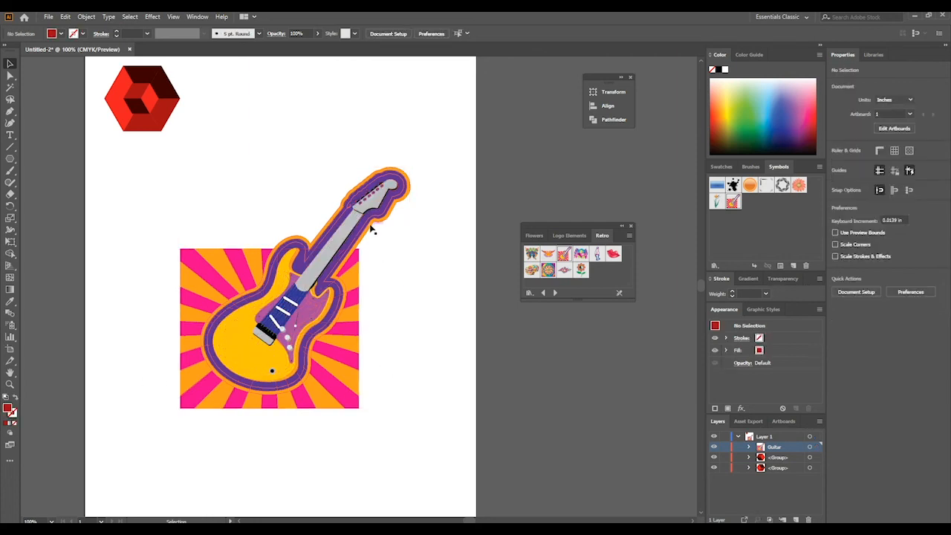
{"action": "left_click", "coordinate": [366, 193]}
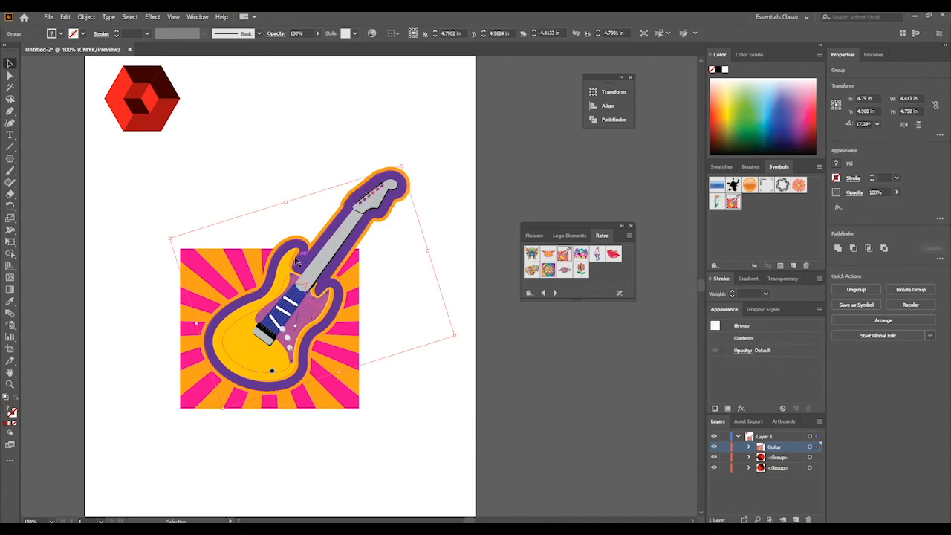
{"action": "left_click", "coordinate": [205, 272]}
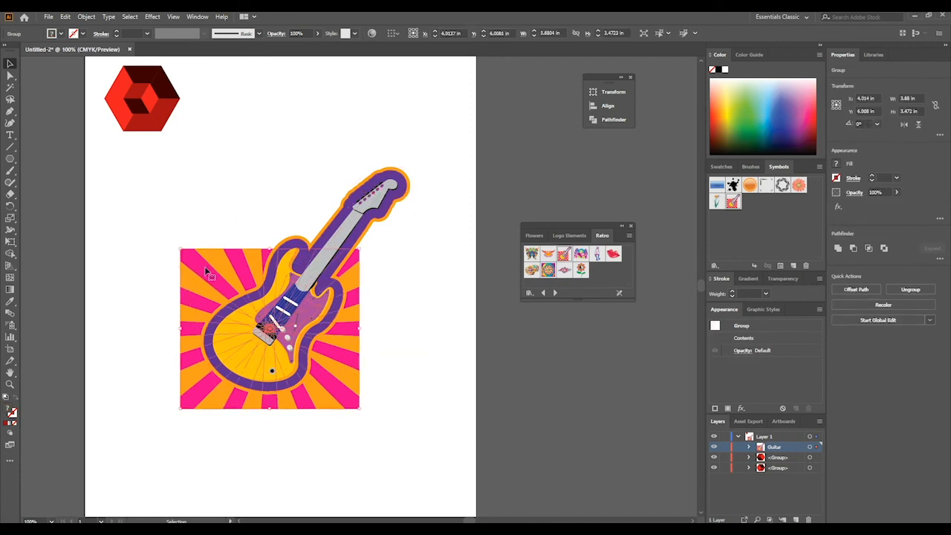
- Isolate the sunburst's pink rays, change their fill to dark blue, and exit isolation mode
{"action": "double_click", "coordinate": [206, 272]}
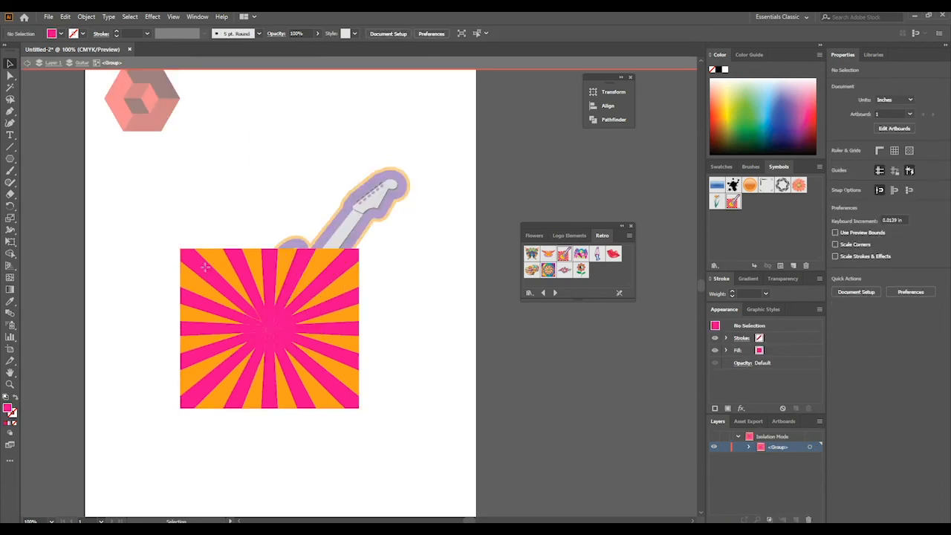
{"action": "left_click", "coordinate": [207, 271]}
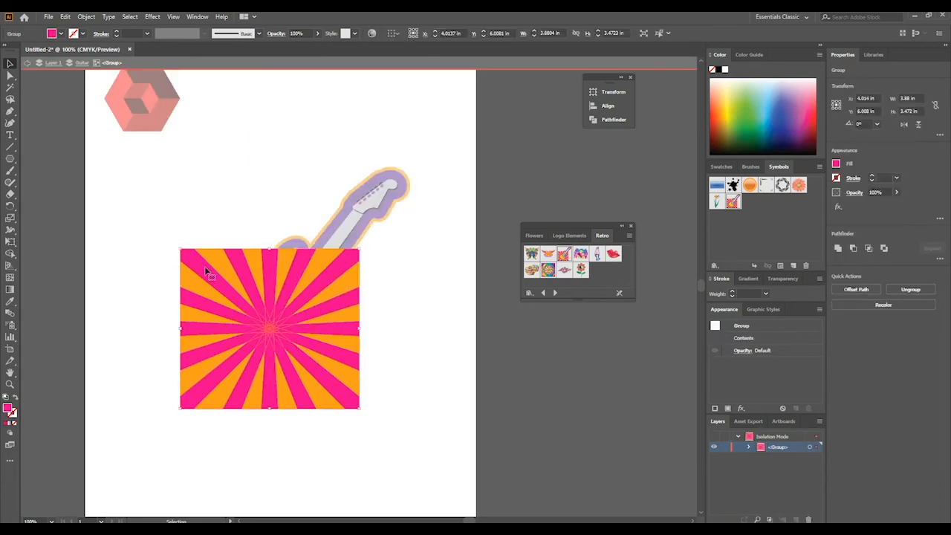
{"action": "double_click", "coordinate": [8, 411]}
{"action": "left_click", "coordinate": [545, 223]}
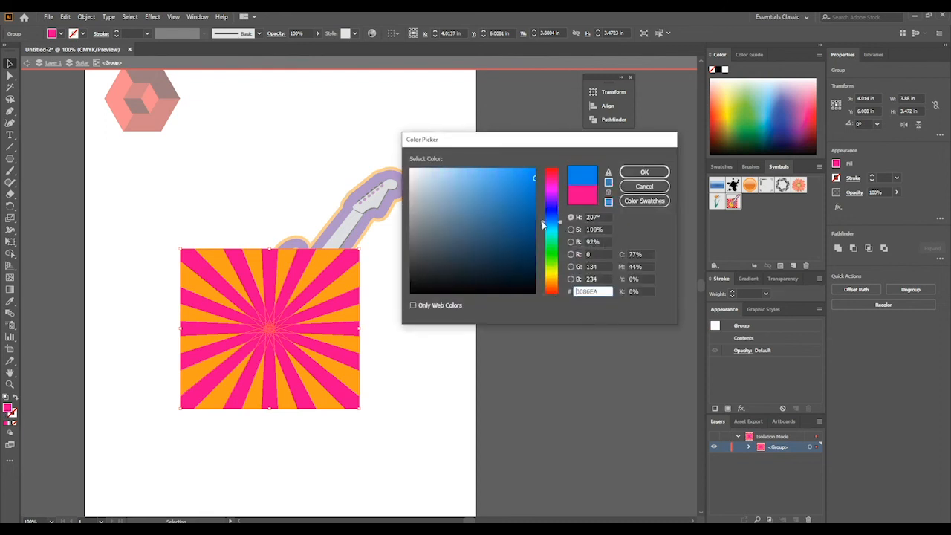
{"action": "left_click", "coordinate": [513, 220]}
{"action": "left_click", "coordinate": [644, 171]}
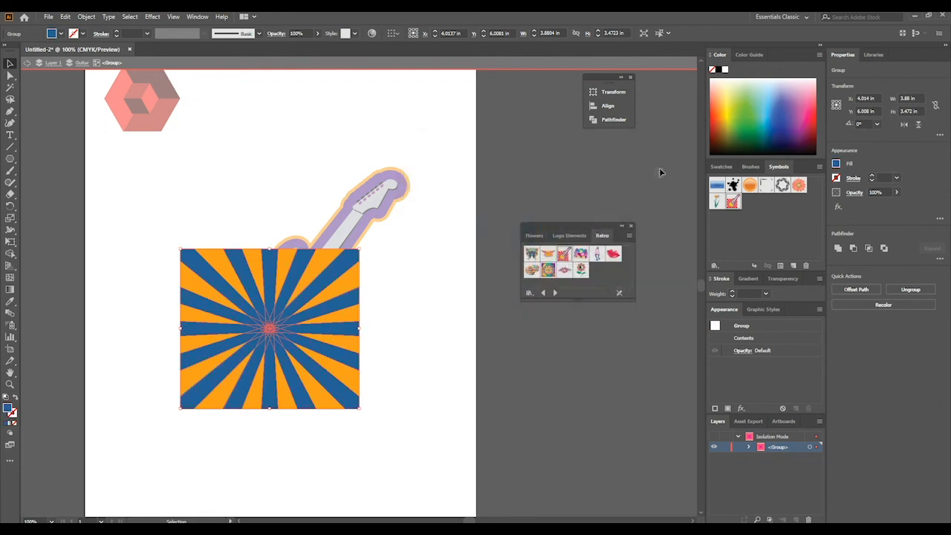
{"action": "double_click", "coordinate": [273, 178]}
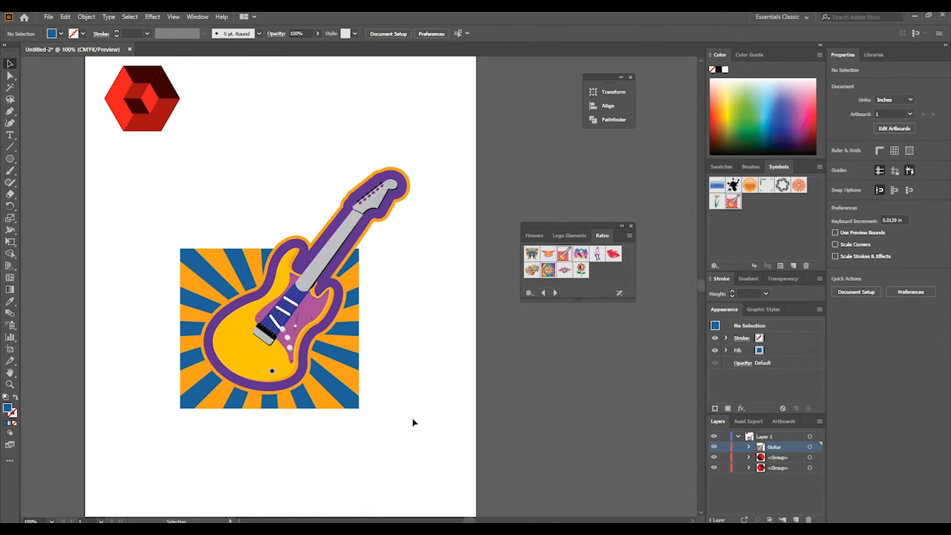
- Select the whole guitar artwork, shrink it and move it to the artboard's upper-right corner, and deselect
{"action": "left_click_drag", "start_coordinate": [438, 135], "coordinate": [153, 417]}
{"action": "left_click_drag", "start_coordinate": [254, 350], "coordinate": [327, 228]}
{"action": "left_click_drag", "start_coordinate": [252, 283], "coordinate": [402, 127]}
{"action": "left_click", "coordinate": [409, 176]}
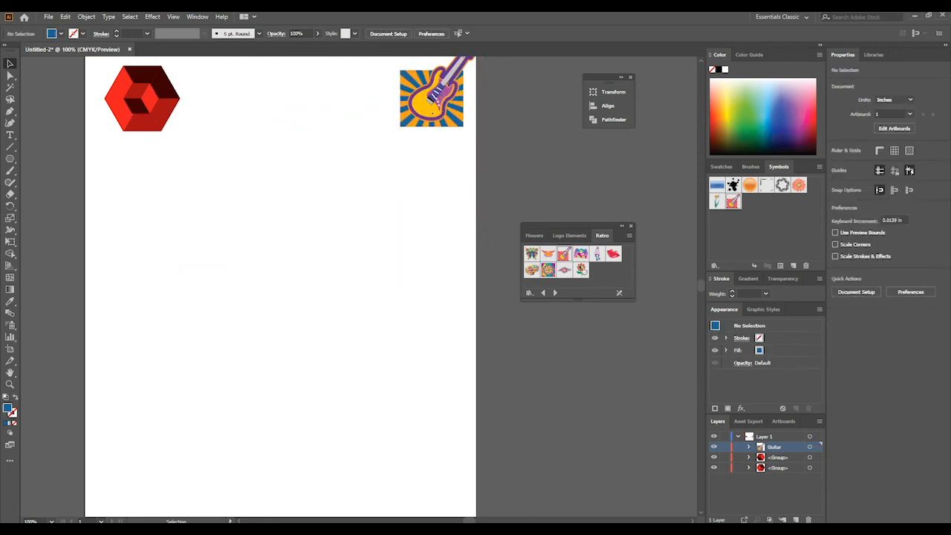
- Place the Lips symbol mid-artboard, enlarged to about 5.058 in wide, and break its link to the symbol
{"action": "left_click_drag", "start_coordinate": [622, 255], "coordinate": [238, 276]}
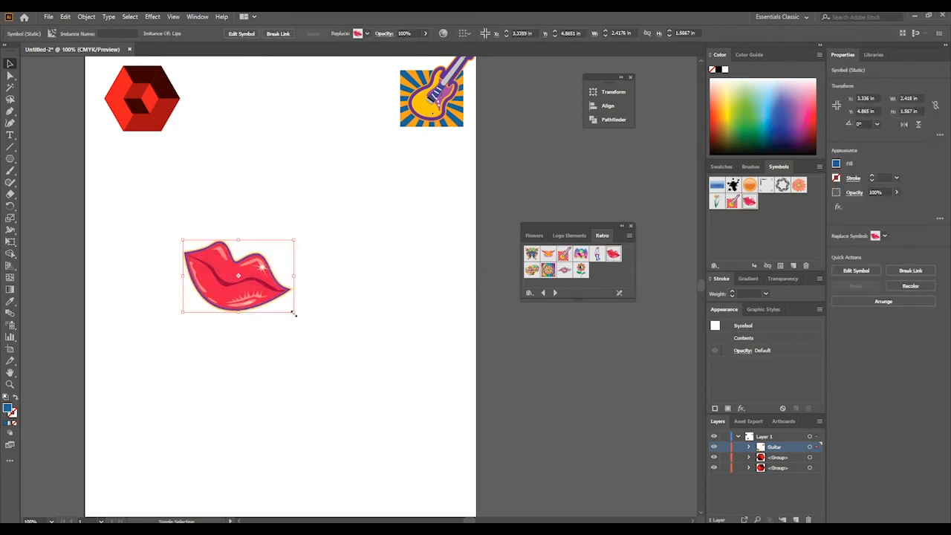
{"action": "left_click_drag", "start_coordinate": [294, 313], "coordinate": [416, 390]}
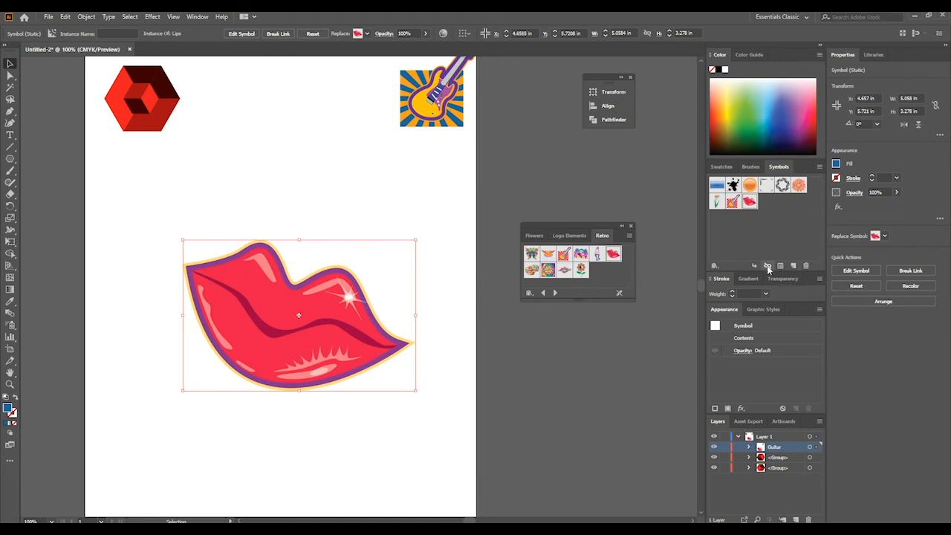
{"action": "left_click", "coordinate": [819, 167]}
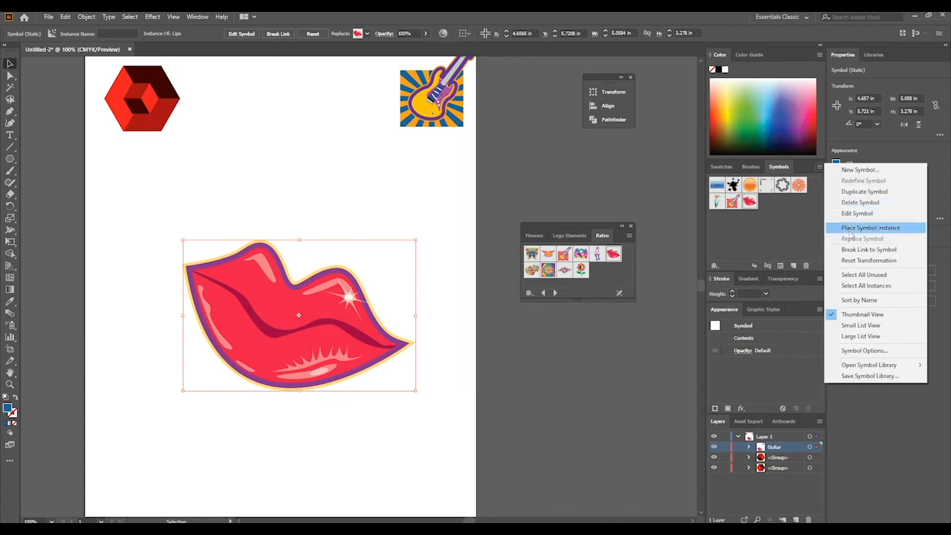
{"action": "left_click", "coordinate": [768, 266]}
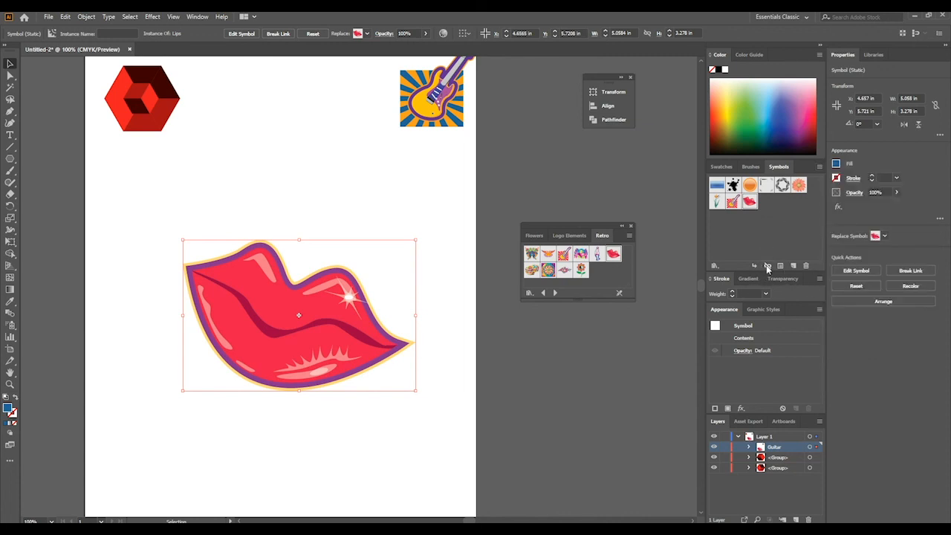
- Isolate the upper lip's path, set its fill to light pink ED94AD, and exit isolation mode
{"action": "double_click", "coordinate": [266, 295]}
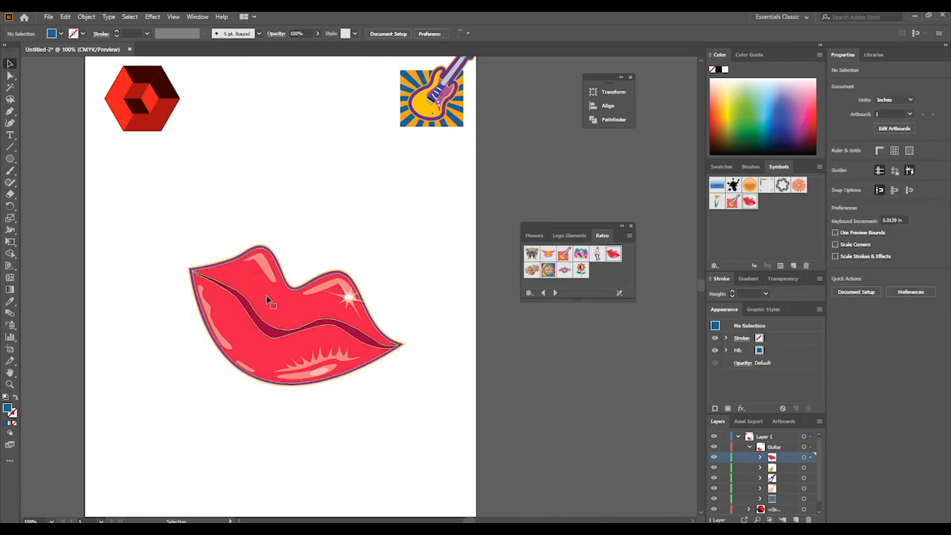
{"action": "left_click", "coordinate": [266, 295]}
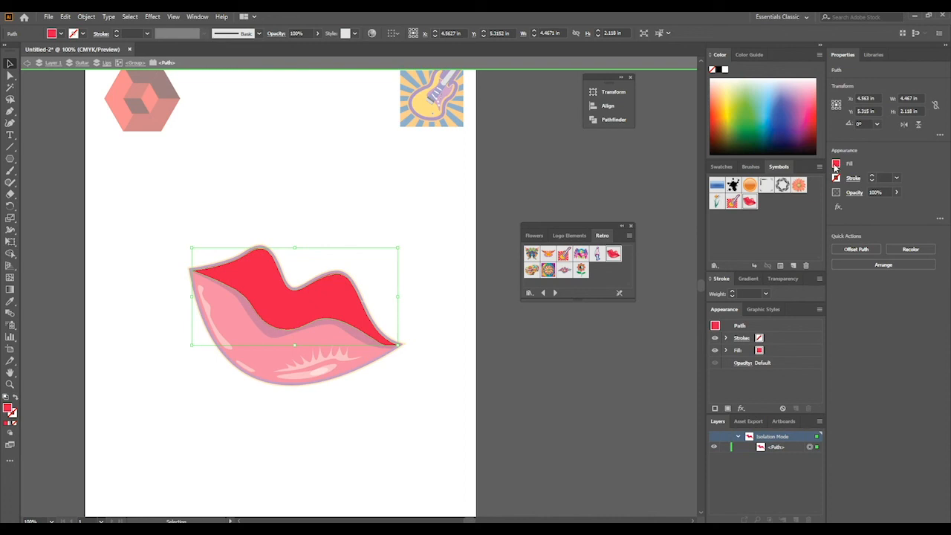
{"action": "double_click", "coordinate": [9, 408]}
{"action": "type", "text": "ED94AD"}
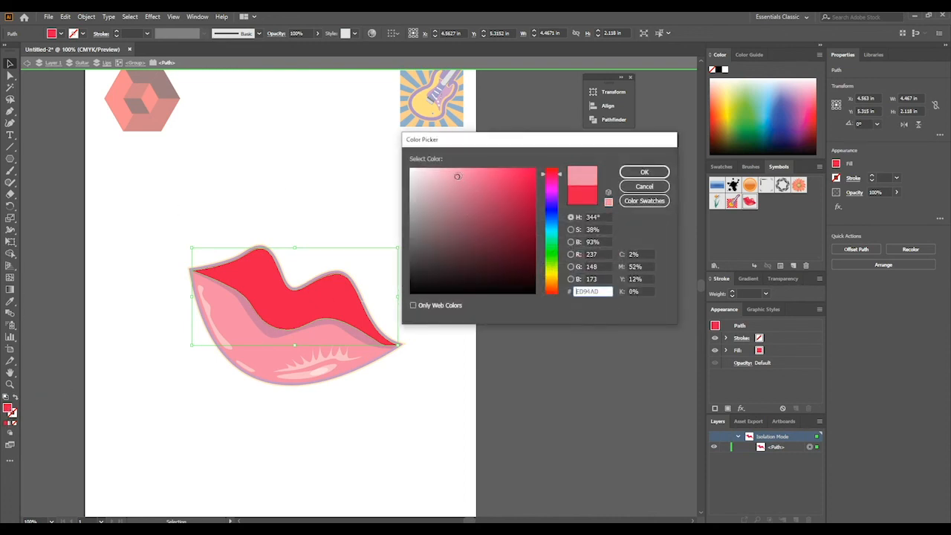
{"action": "left_click", "coordinate": [630, 173]}
{"action": "double_click", "coordinate": [449, 371]}
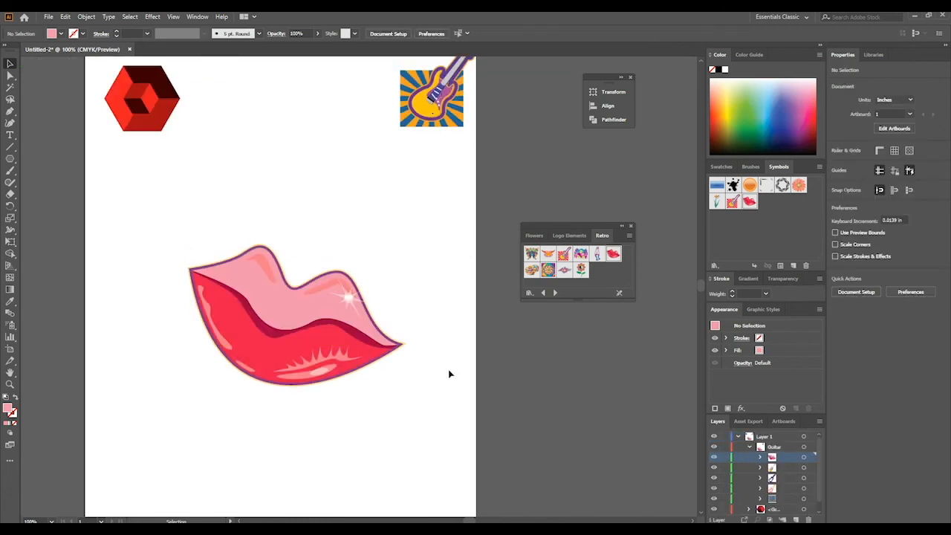
- Isolate the lower lip's group, fill its main shape with dark maroon 6B3746, and exit isolation mode
{"action": "double_click", "coordinate": [233, 336]}
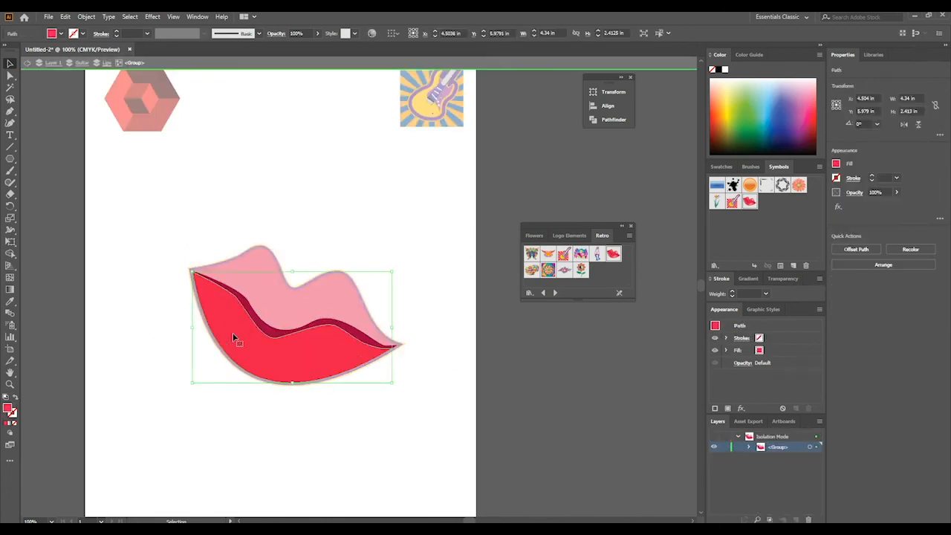
{"action": "double_click", "coordinate": [8, 408]}
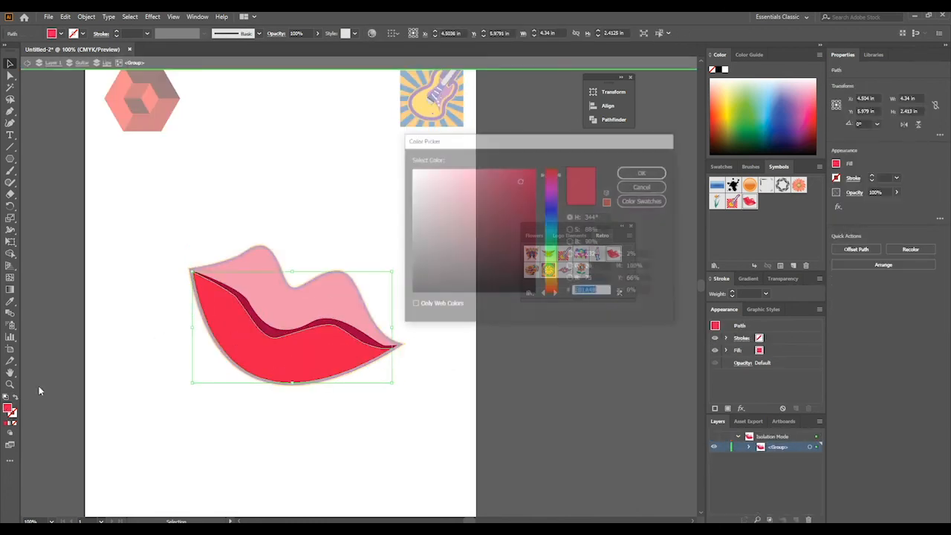
{"action": "mouse_move", "coordinate": [515, 209]}
{"action": "left_mouse_down"}
{"action": "mouse_move", "coordinate": [442, 181]}
{"action": "mouse_move", "coordinate": [423, 212]}
{"action": "mouse_move", "coordinate": [471, 241]}
{"action": "left_mouse_up"}
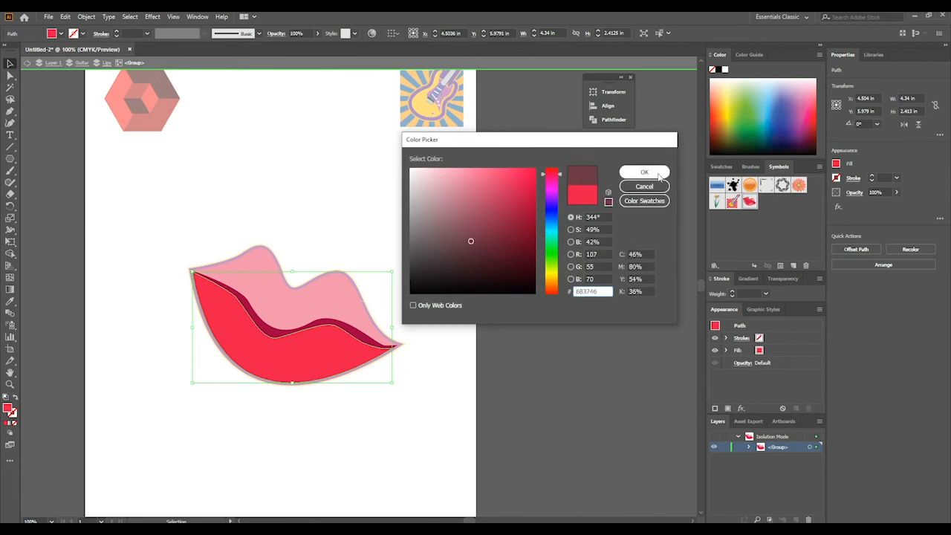
{"action": "left_click", "coordinate": [644, 171]}
{"action": "double_click", "coordinate": [222, 196]}
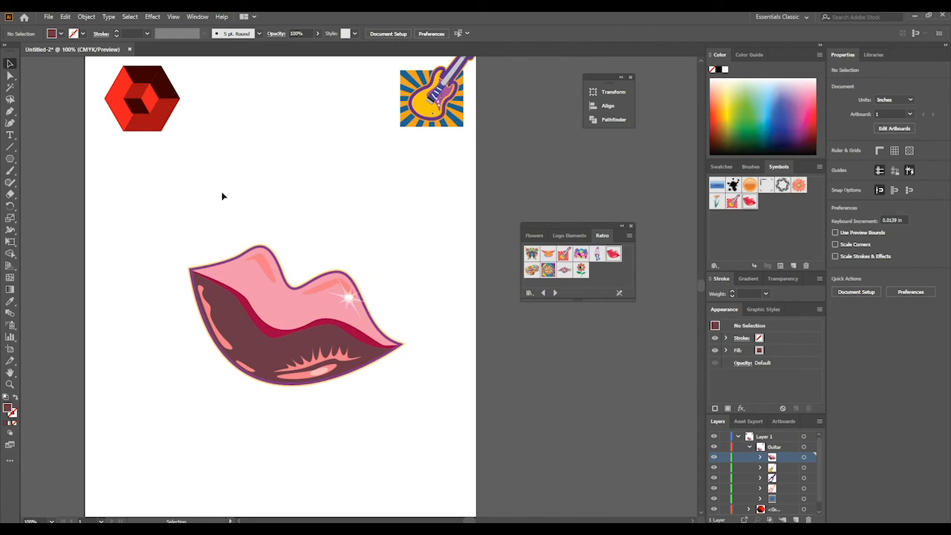
- Examine the whole artboard with the cube, guitar and lips artwork
{"action": "key", "text": "ctrl+minus"}
{"action": "key", "text": "ctrl+minus"}
{"action": "key", "text": "ctrl+minus"}
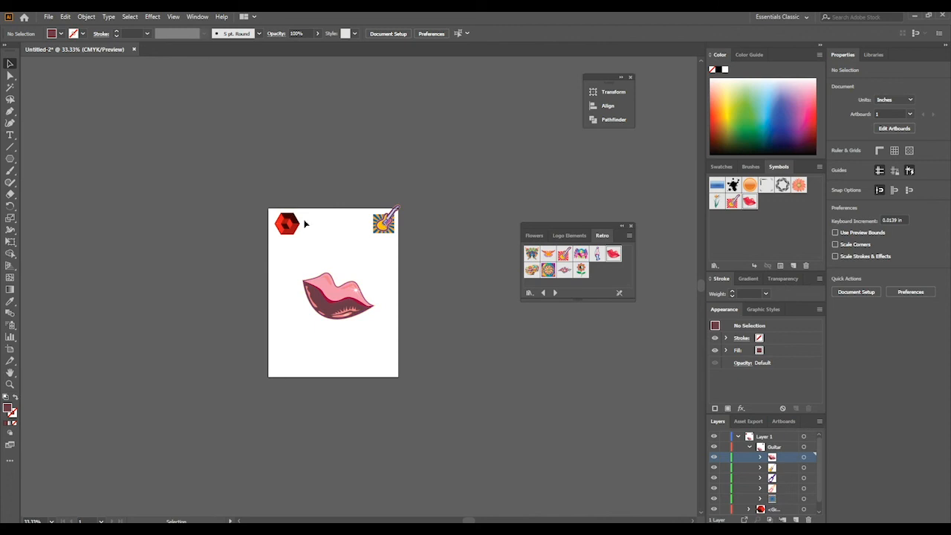
{"action": "left_click_drag", "start_coordinate": [401, 228], "coordinate": [304, 321]}
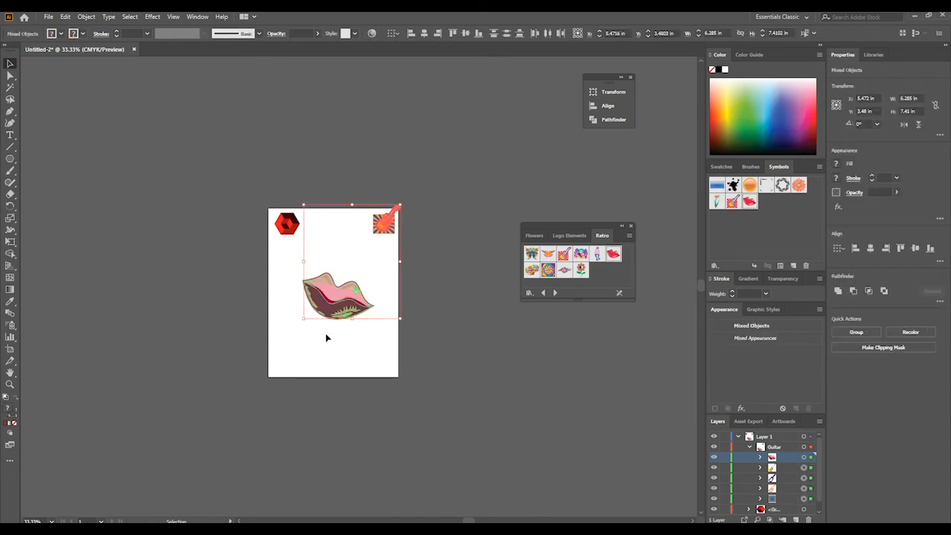
{"action": "left_click", "coordinate": [327, 335]}
{"action": "left_click", "coordinate": [10, 384]}
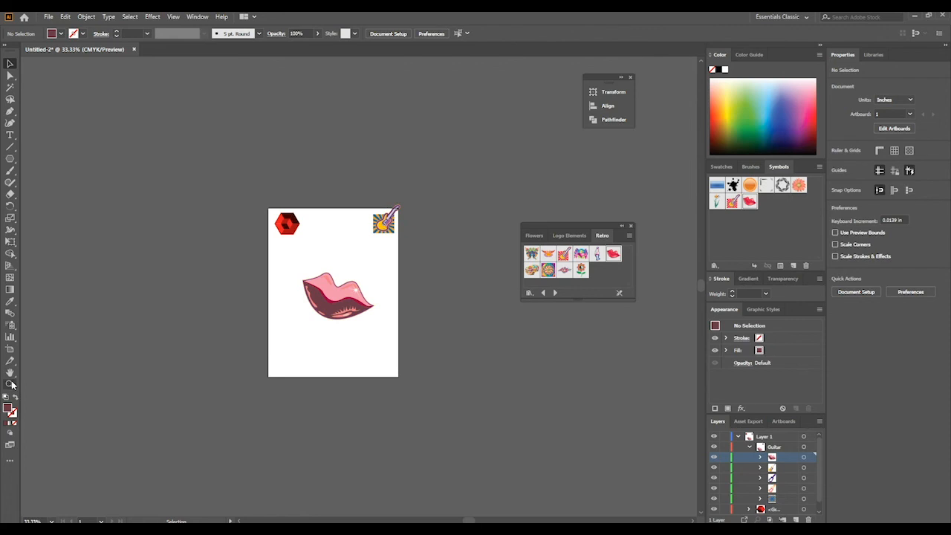
{"action": "left_click", "coordinate": [334, 313]}
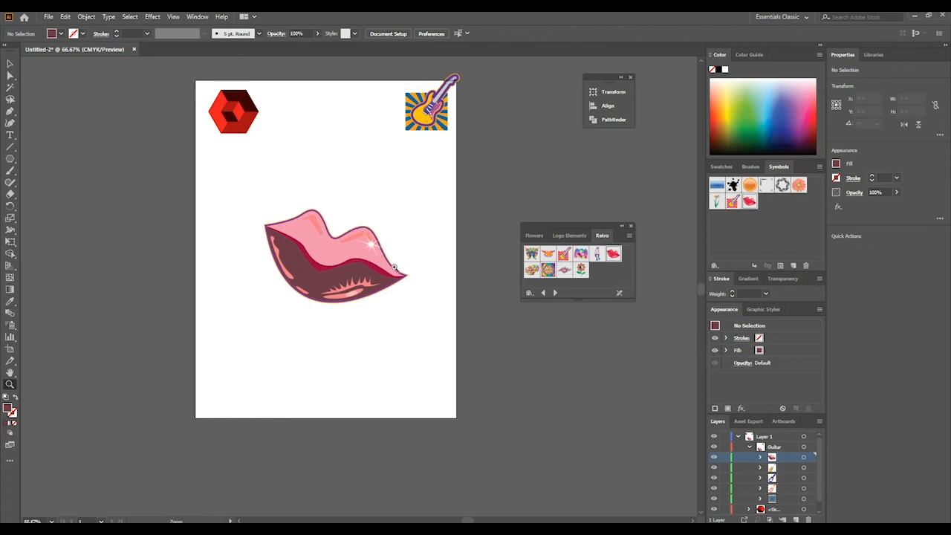
{"action": "scroll", "coordinate": [241, 184], "scroll_direction": "up", "scroll_amount": 1}
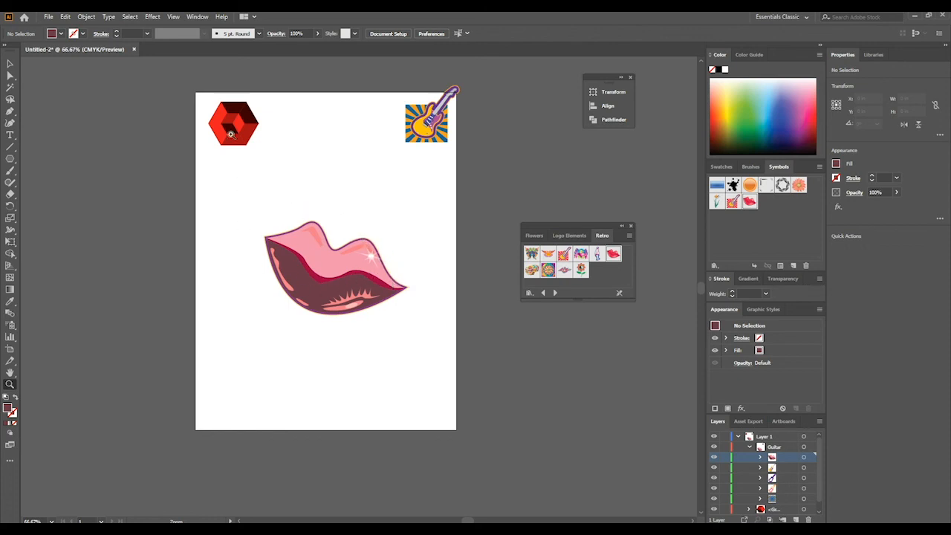